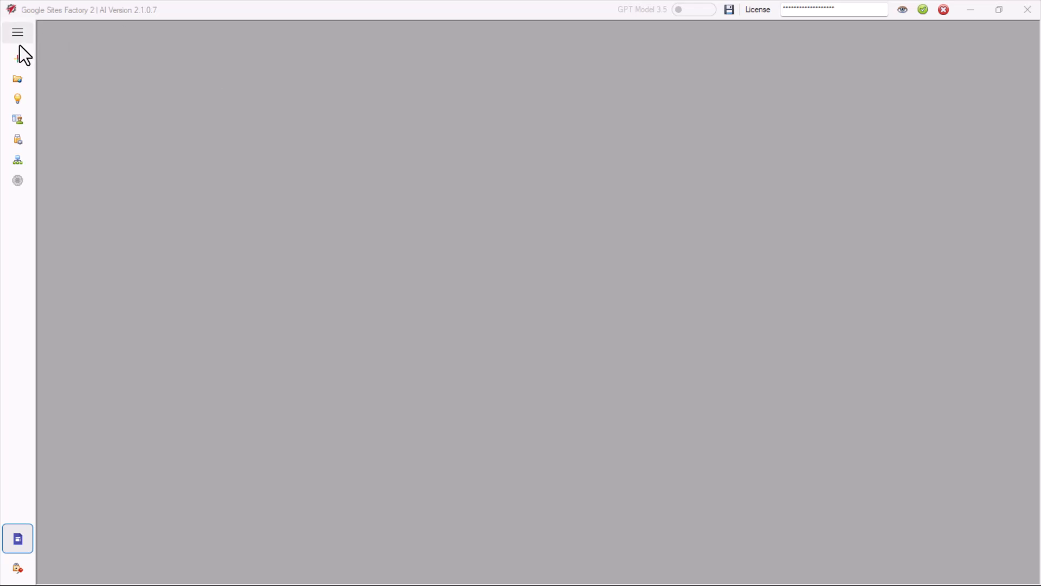
Step: Create a new sites project and choose the personal brand's Google account in place of Ondova Limited
left_click(18, 57)
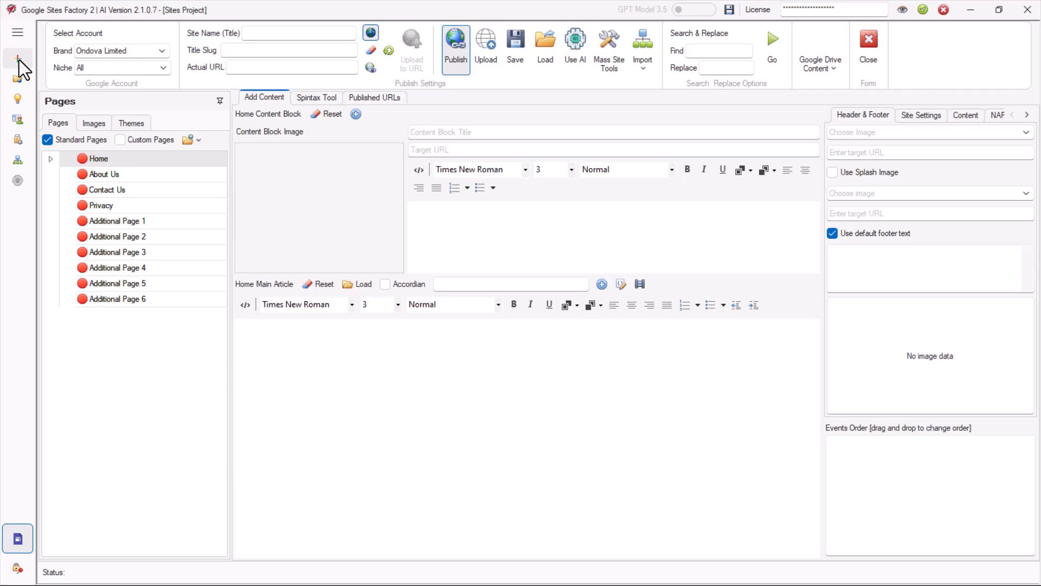
left_click(157, 53)
left_click(119, 90)
Step: Import the AI Masher ZIP file Microbrewing_TA5articles from the Downloads folder into the project
left_click(645, 74)
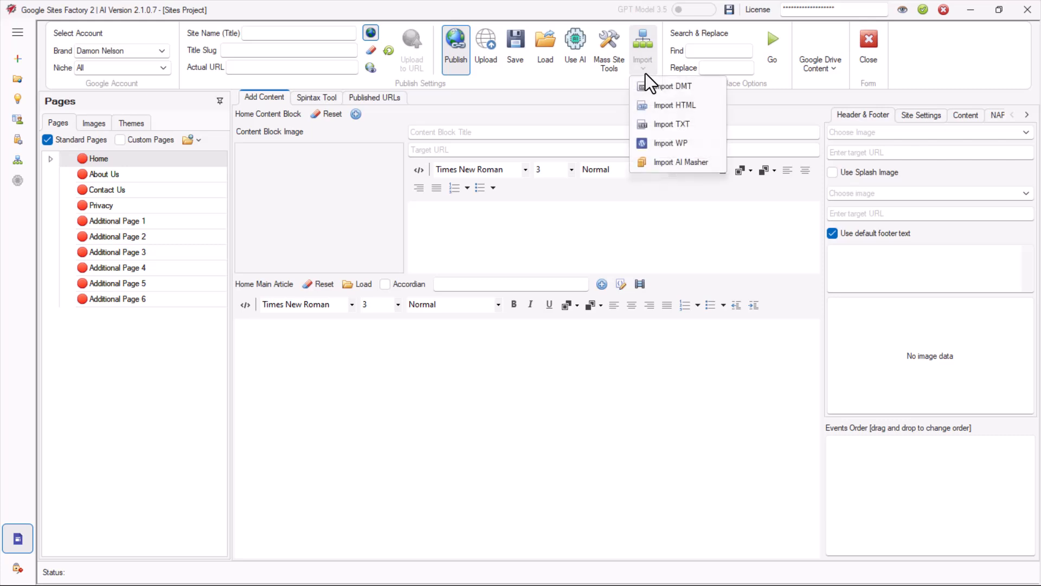
left_click(646, 168)
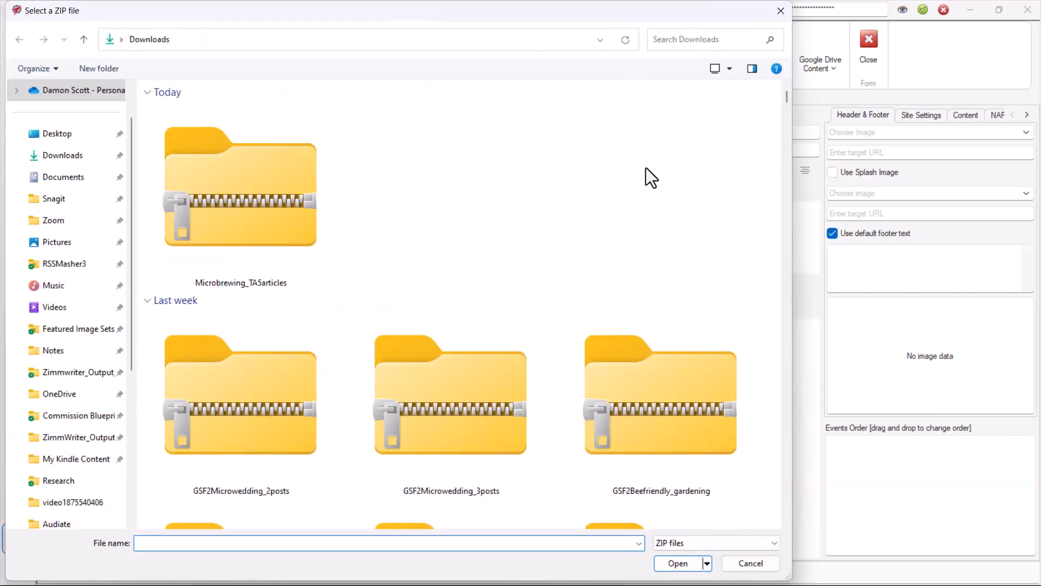
left_click(275, 197)
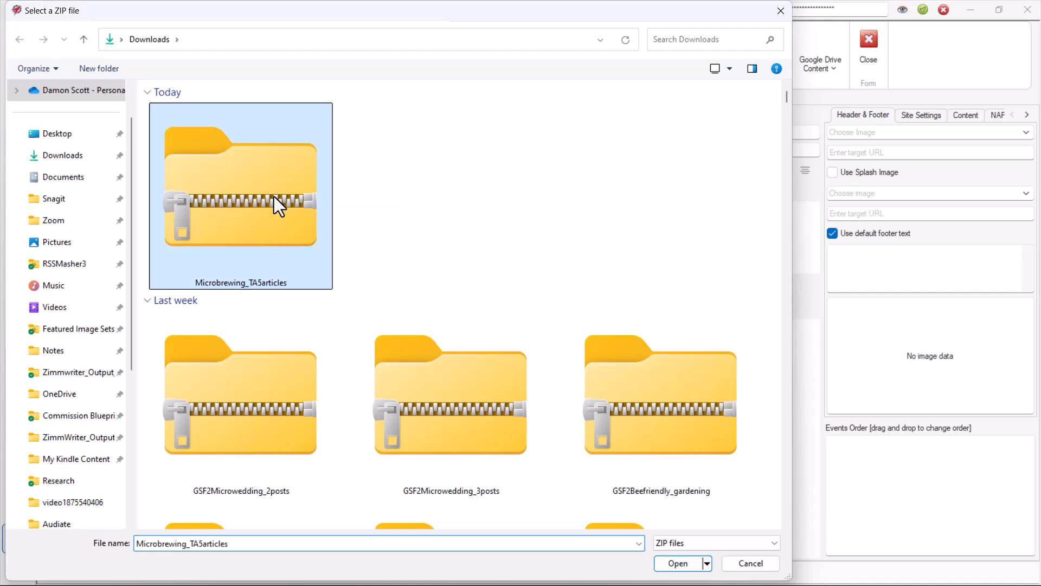
left_click(677, 566)
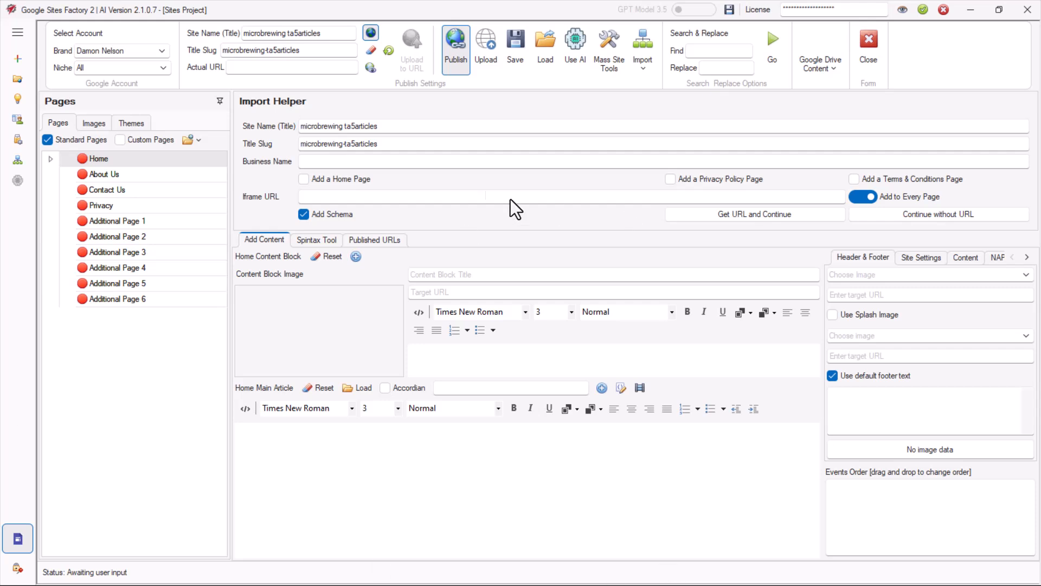
Step: Set the site name in the Import Helper to "Microbrewing Tips for Beginners"
left_click_drag(390, 127, 279, 125)
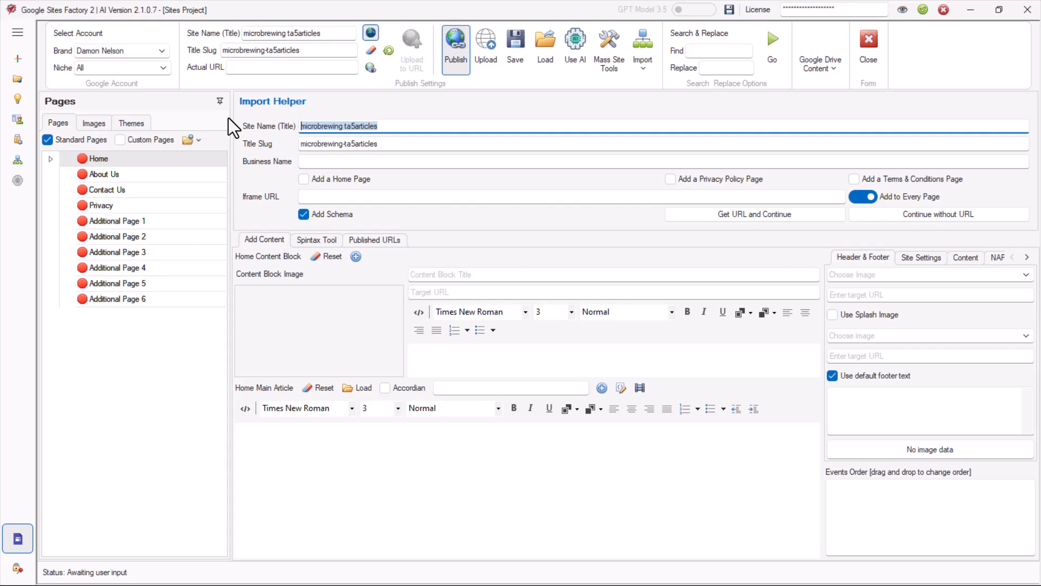
type("Microbrw")
key("BackSpace")
type("ew")
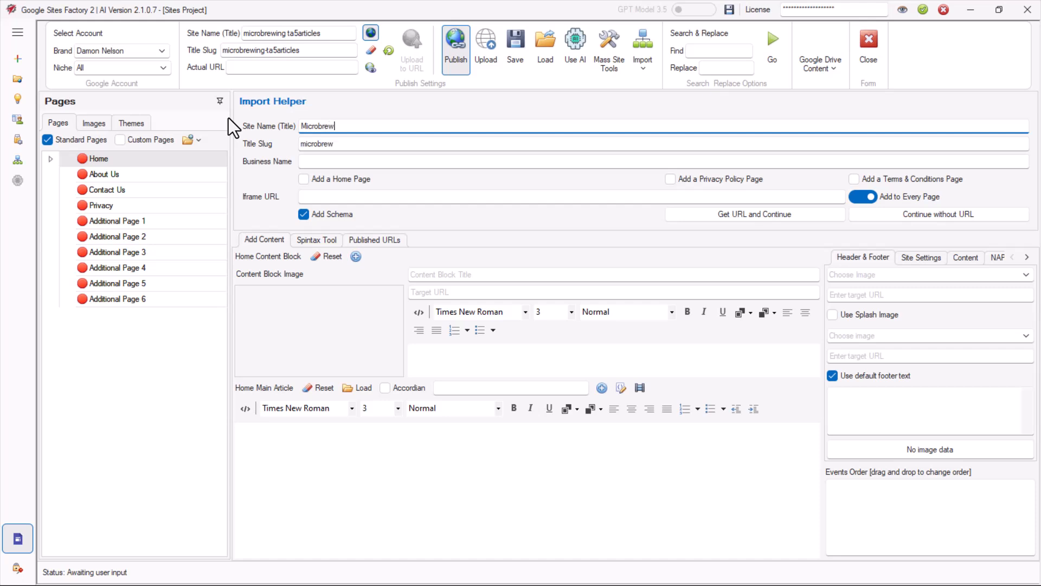
type("ing Tips for Beginners")
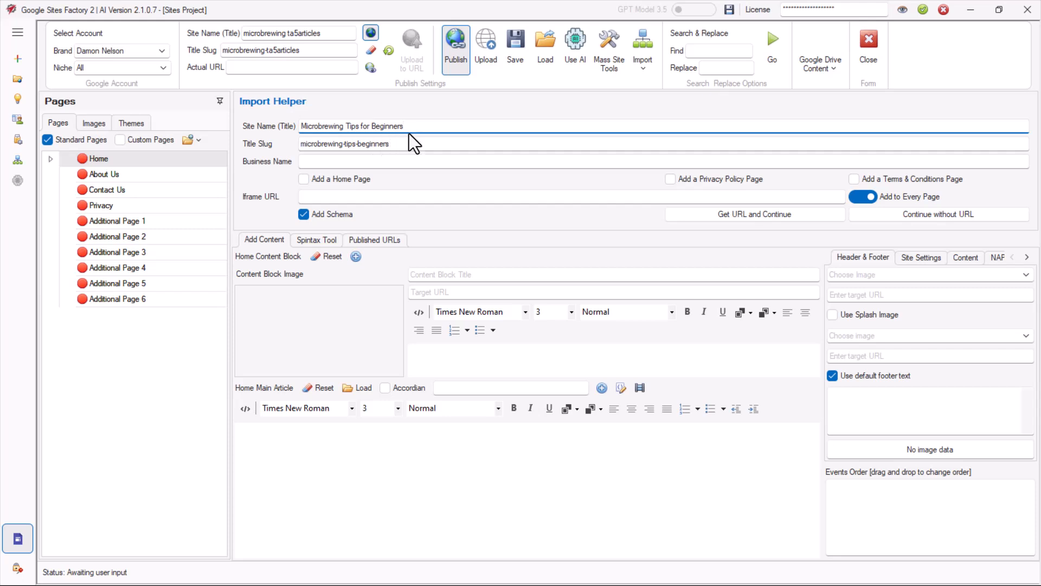
Step: Copy the site name "Microbrewing Tips for Beginners" into the business name
left_click_drag(398, 122, 297, 122)
key("ctrl+c")
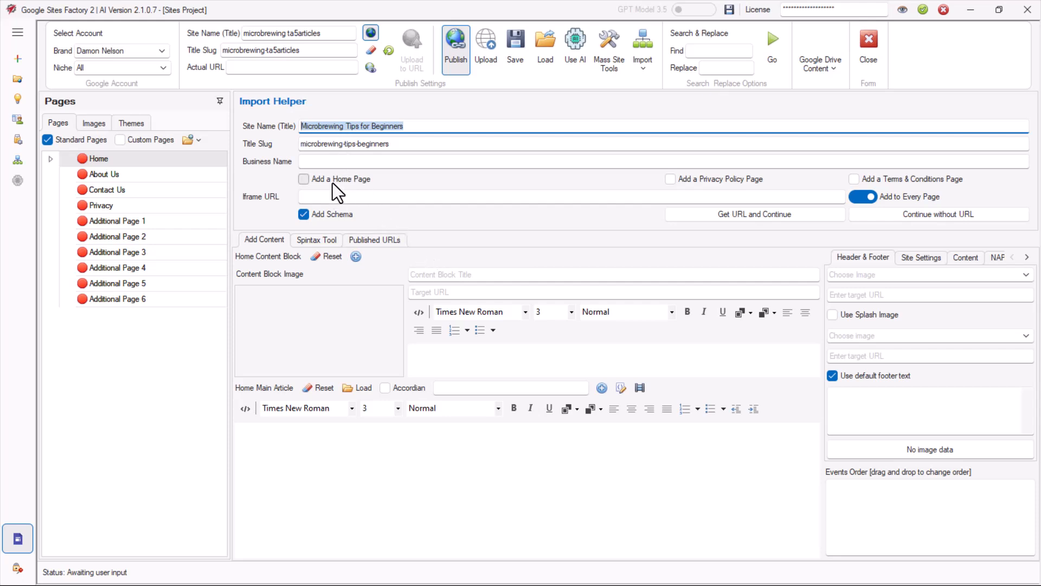
left_click(326, 165)
key("ctrl+v")
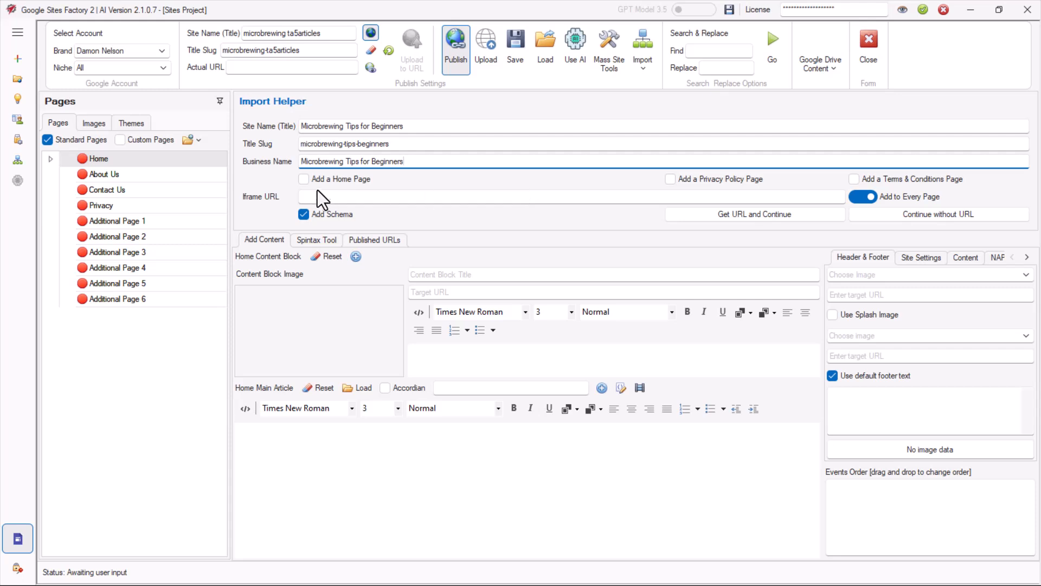
Step: Add home, privacy policy and terms and conditions pages, and continue the import by getting the site's URL
left_click(304, 180)
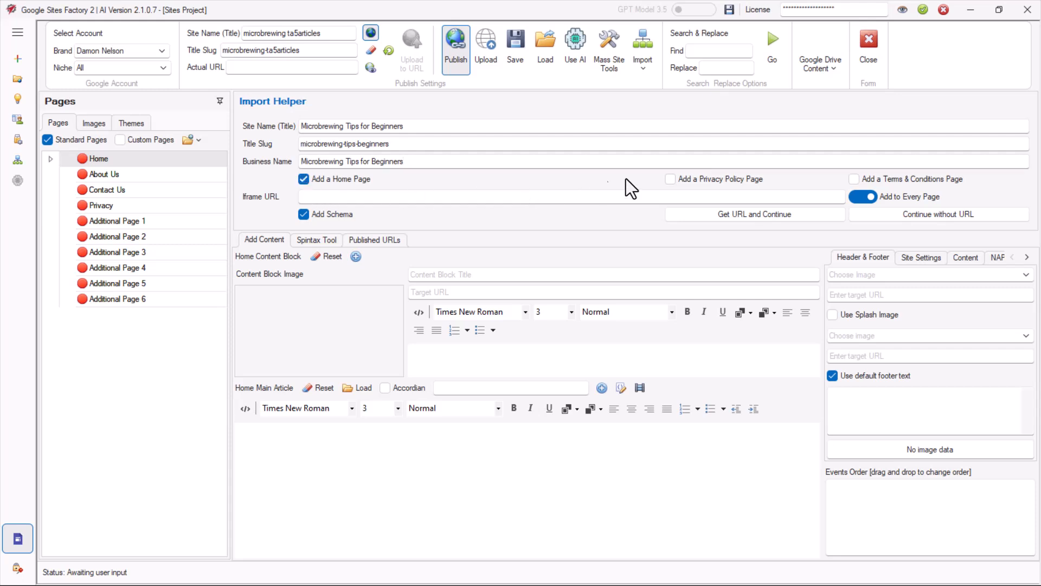
left_click(669, 180)
left_click(854, 179)
left_click(779, 214)
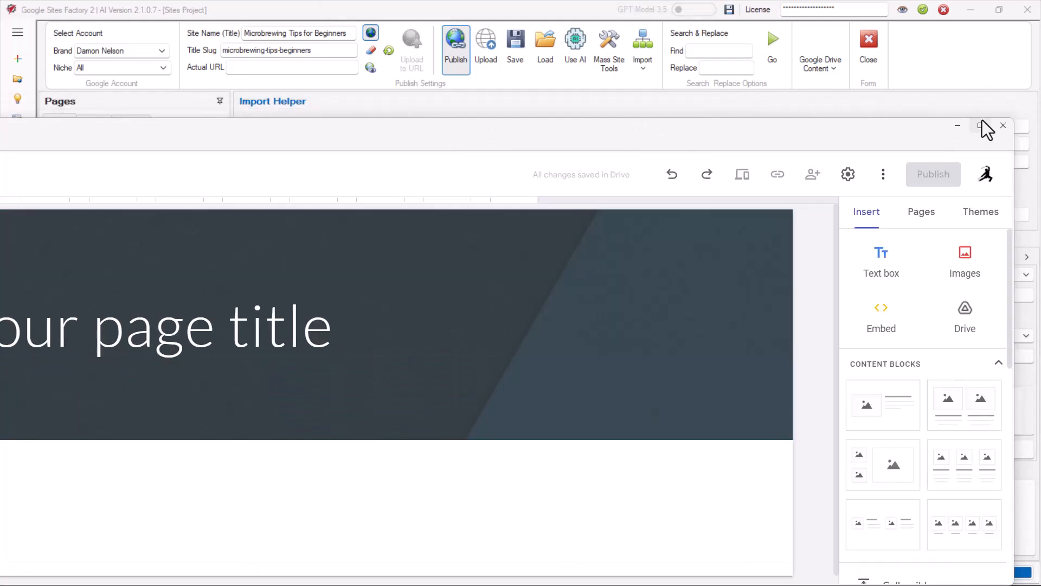
left_click(981, 125)
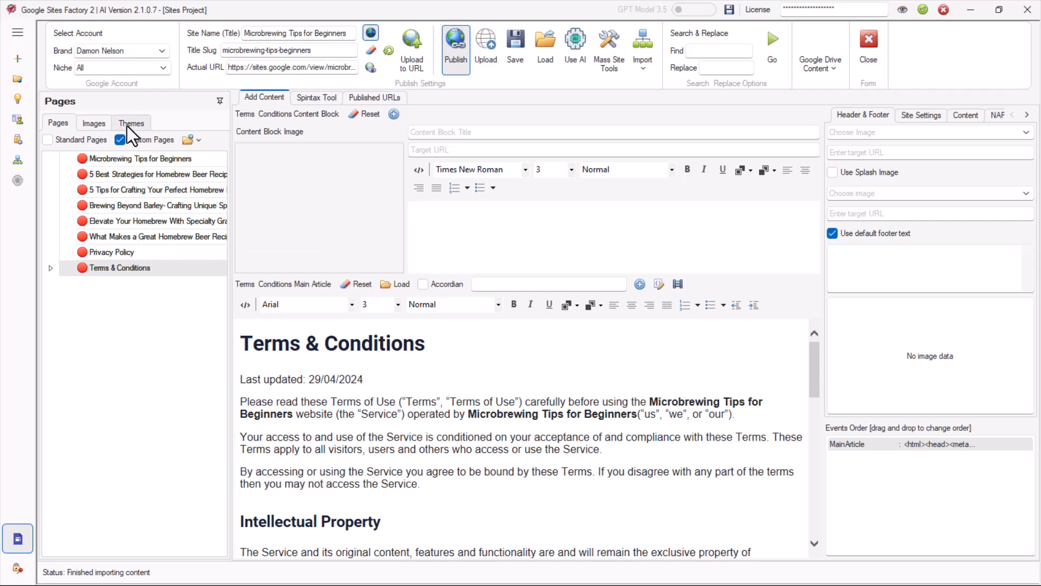
Step: Check the imported images and page list, and set the Google Sites theme to Impression
left_click(93, 125)
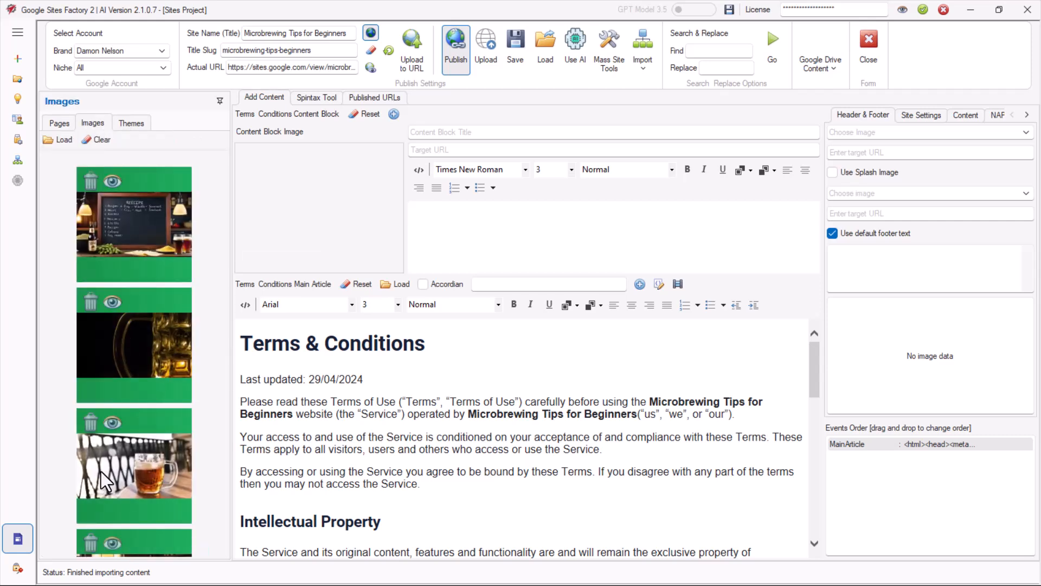
left_click(54, 123)
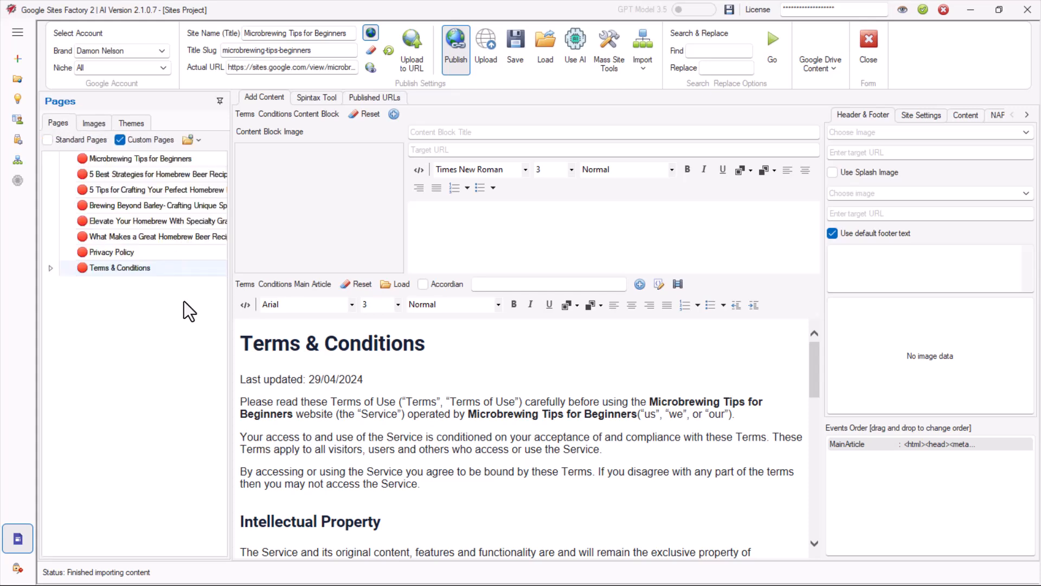
left_click(127, 122)
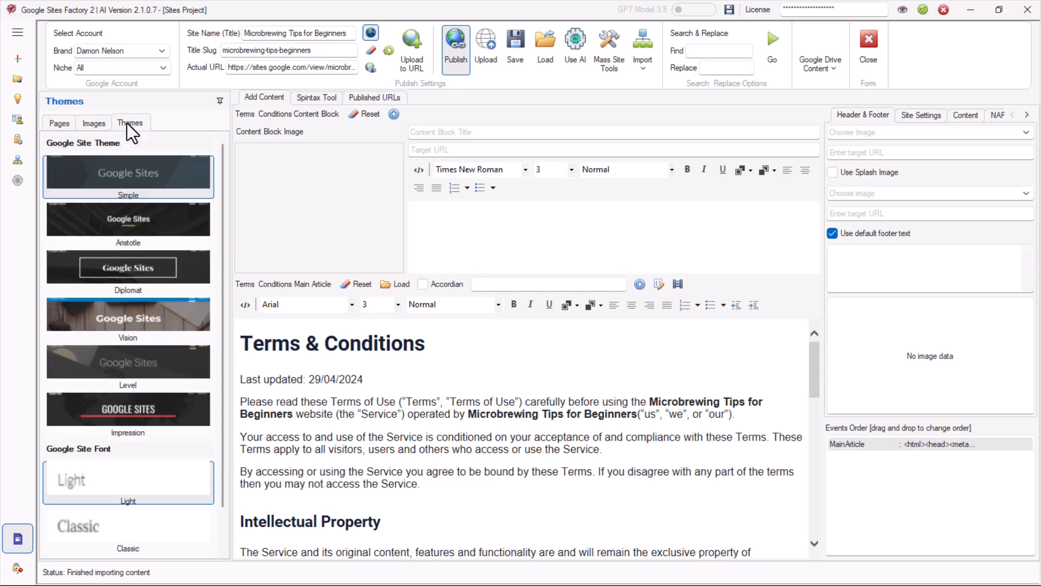
scroll(146, 301, "down", 2)
left_click(148, 305)
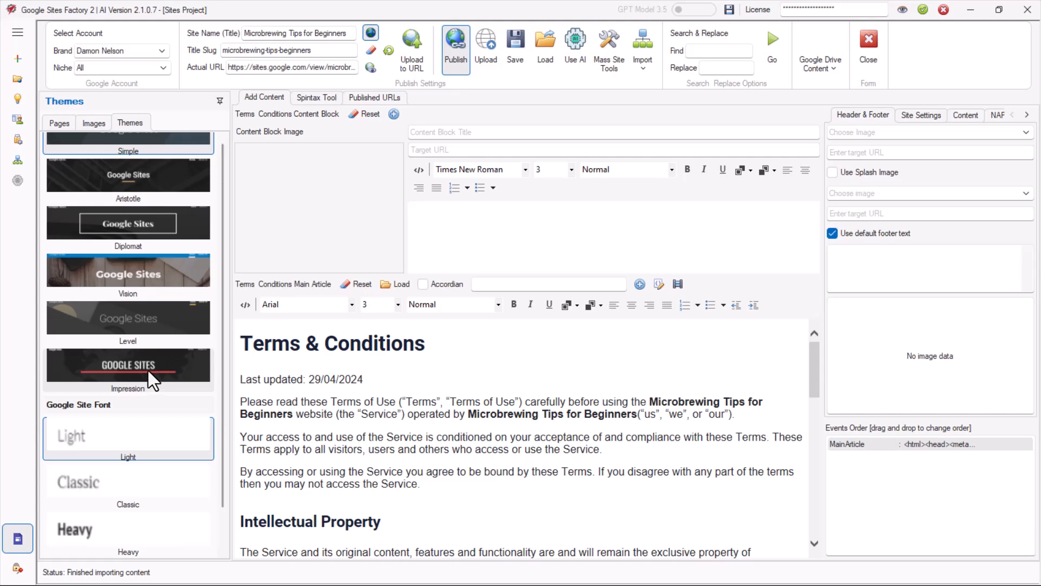
left_click(149, 415)
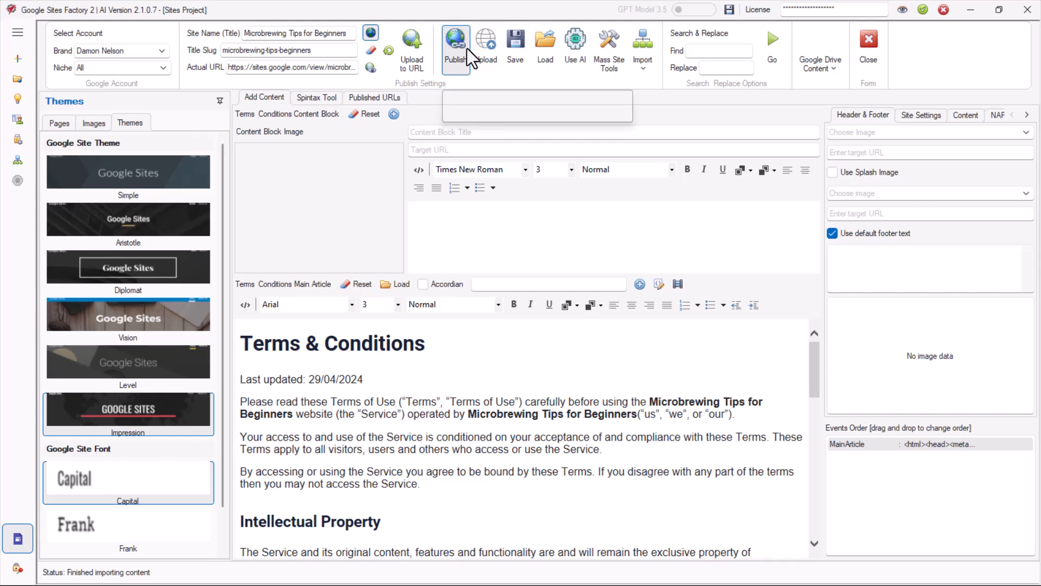
Step: Save the project and start uploading its content to the site's actual URL
left_click(58, 124)
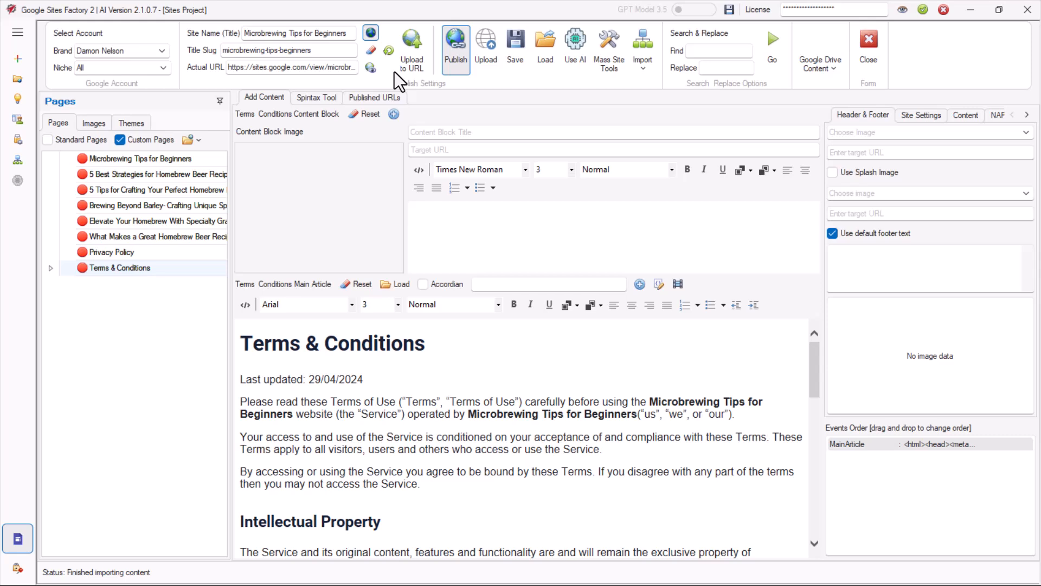
left_click(513, 55)
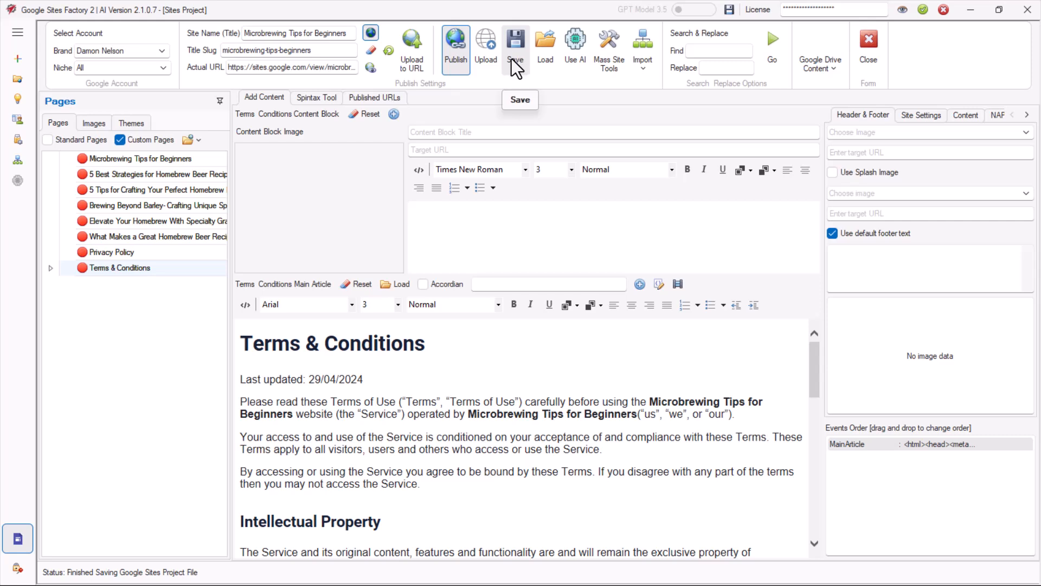
left_click(415, 44)
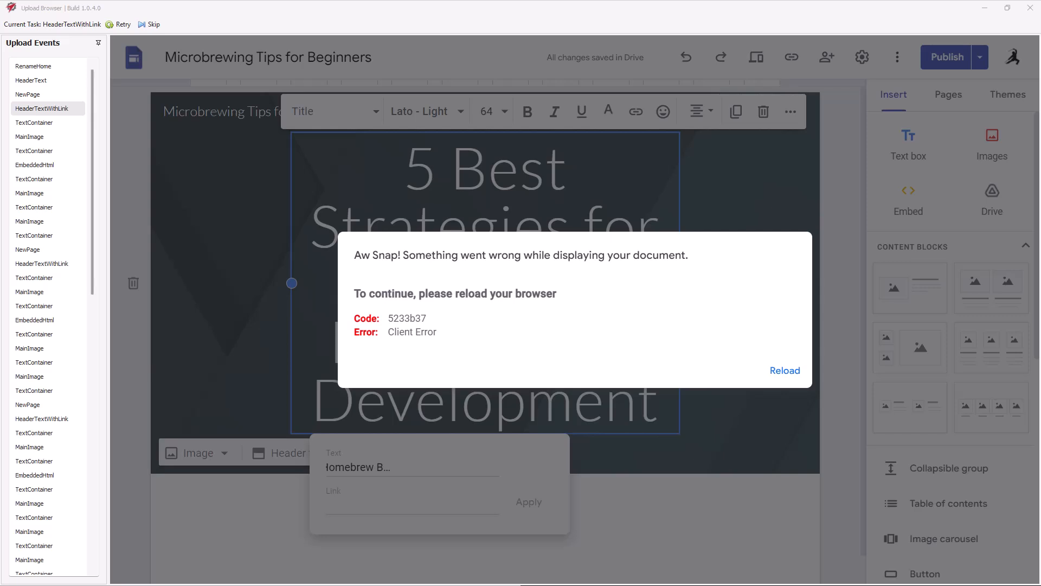
Step: Reload the crashed site document and retry the HeaderTextWithLink upload task
left_click(784, 371)
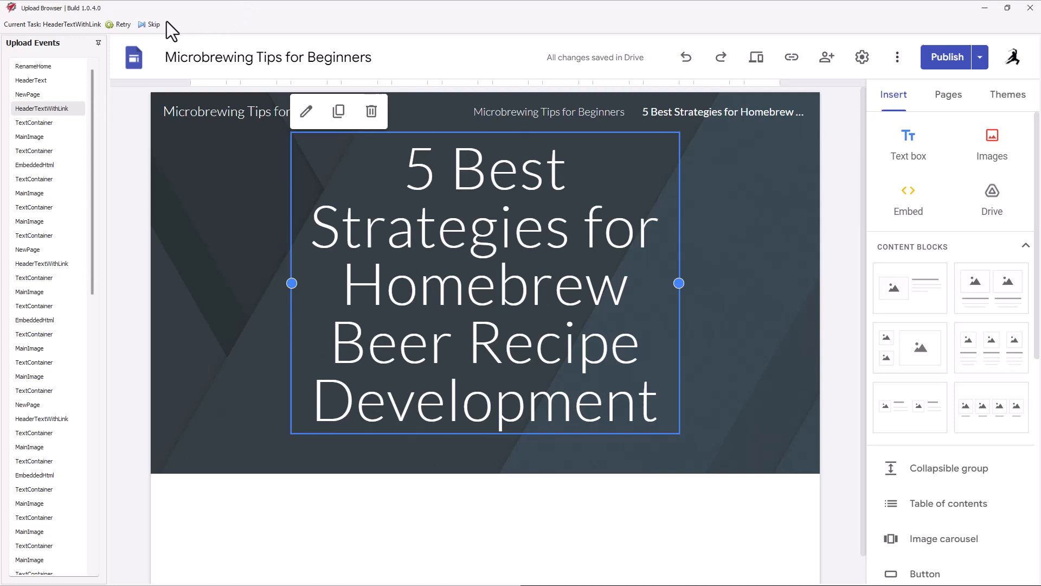
left_click(118, 27)
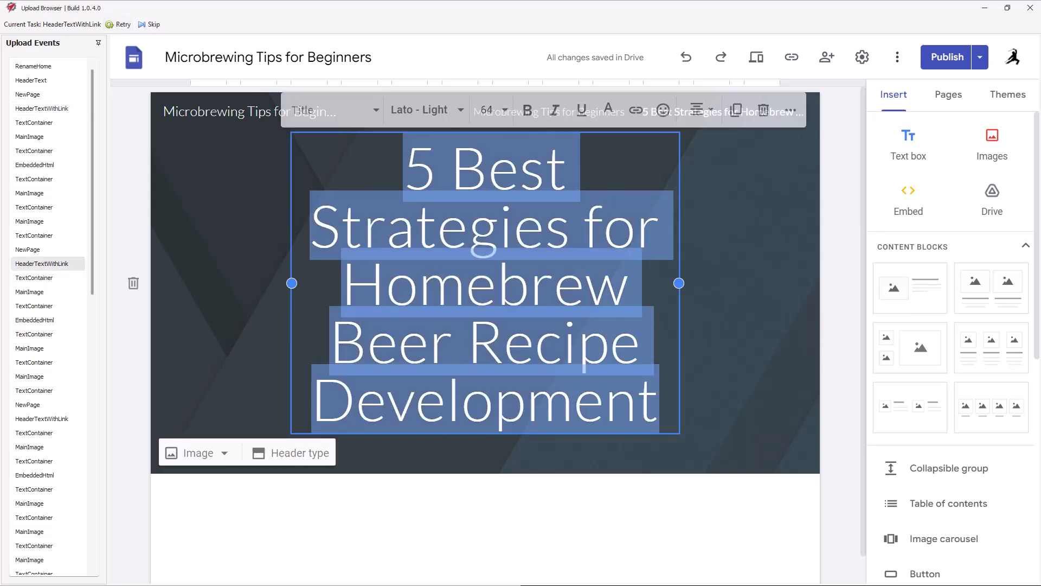
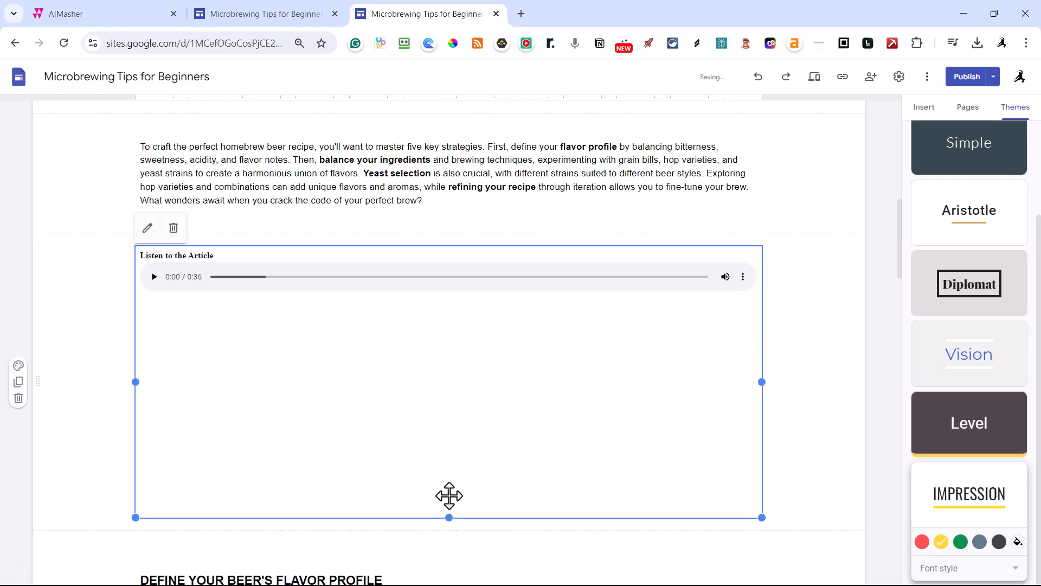
Step: Shrink the article audio embed to fit its player and remove the blank line ending the text block below it
left_click_drag(449, 518, 434, 301)
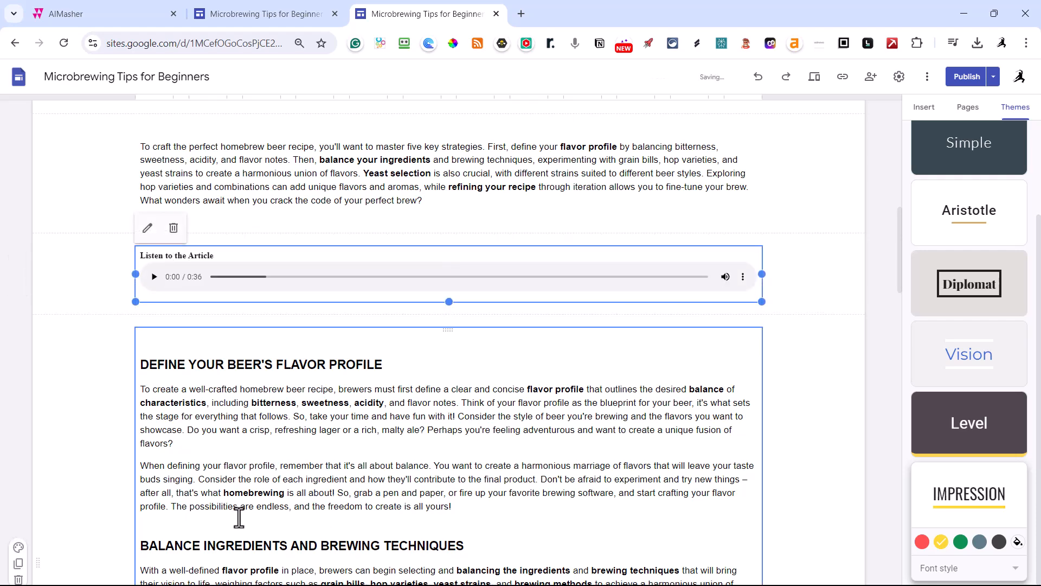
left_click(162, 343)
scroll(400, 506, "down", 6)
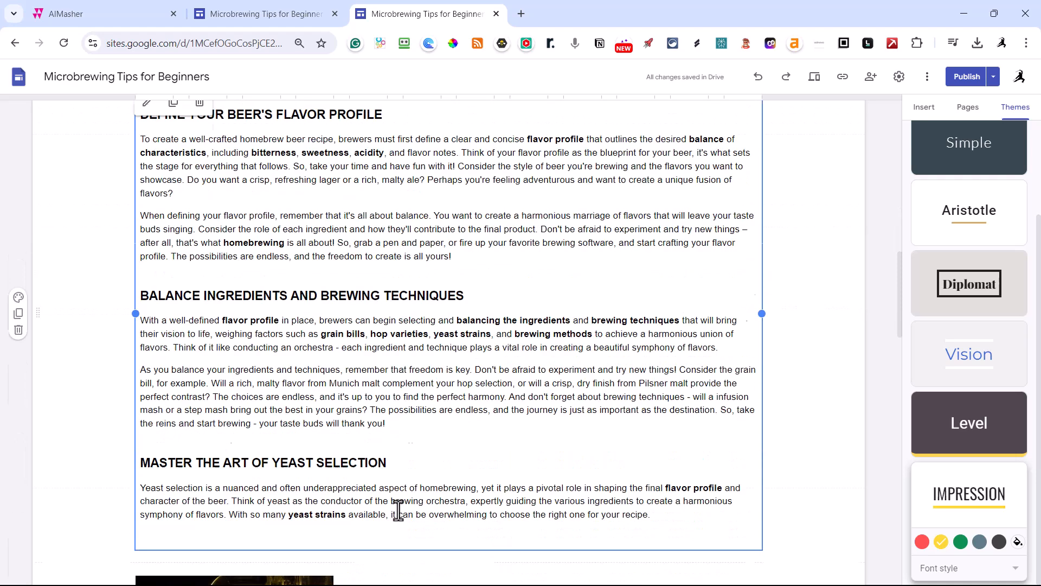
left_click(661, 432)
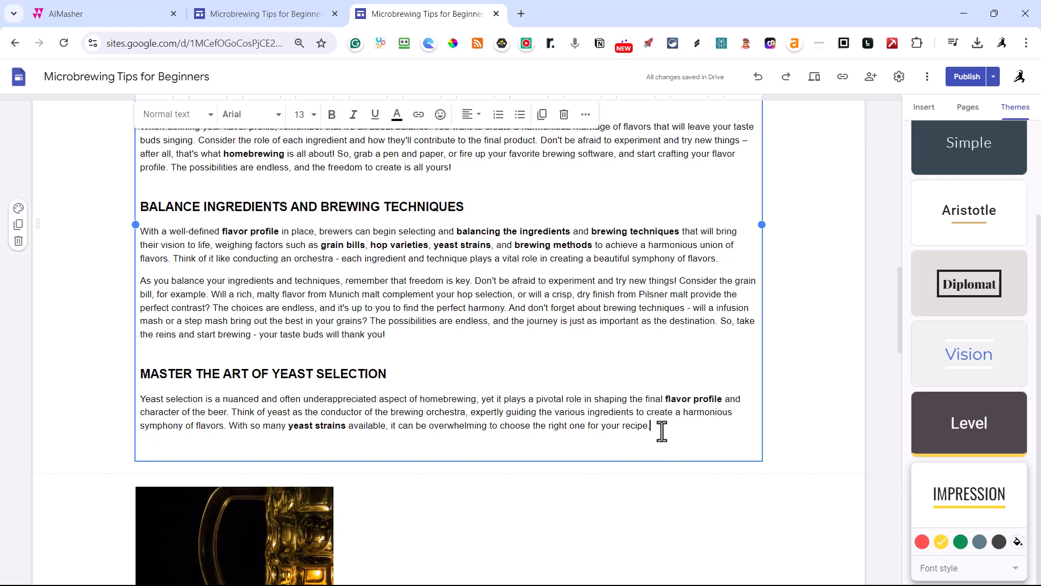
key("Delete")
scroll(662, 432, "down", 3)
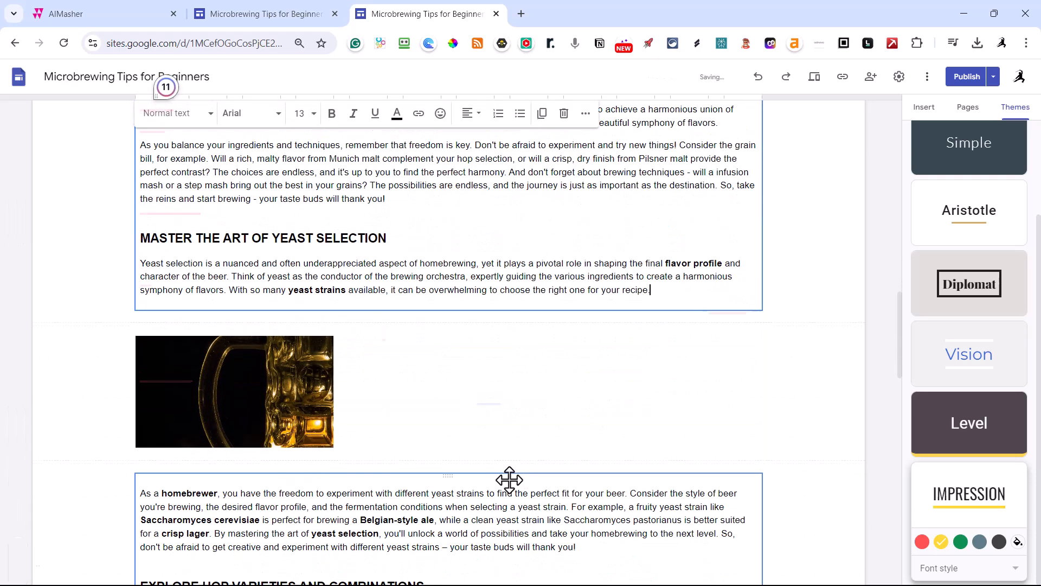
Step: Enlarge the beer mug image below the yeast selection text in height and width, and reposition the picture within its crop
left_click(298, 379)
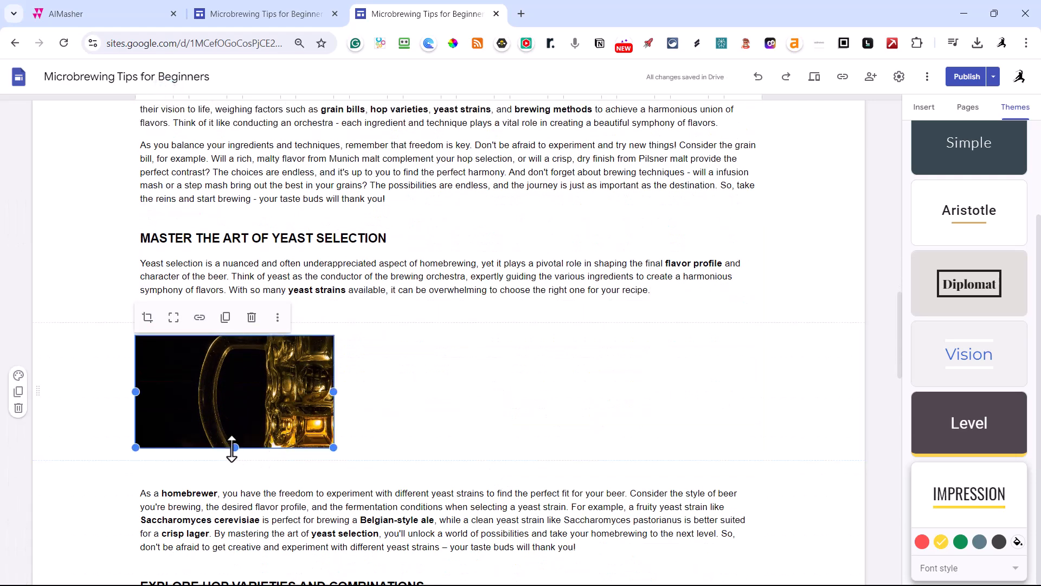
left_click_drag(232, 448, 229, 549)
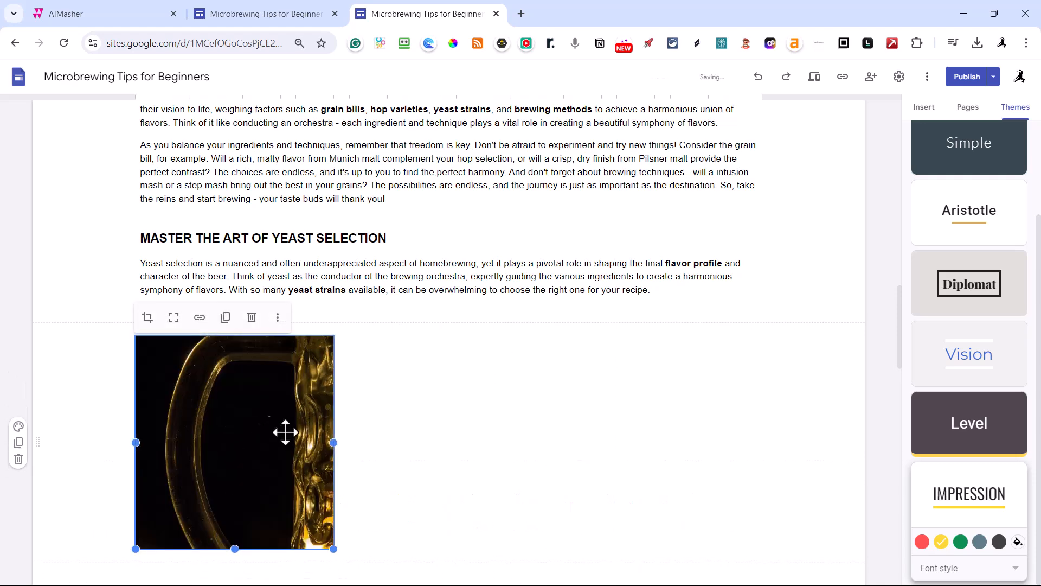
double_click(286, 434)
left_click_drag(282, 434, 147, 450)
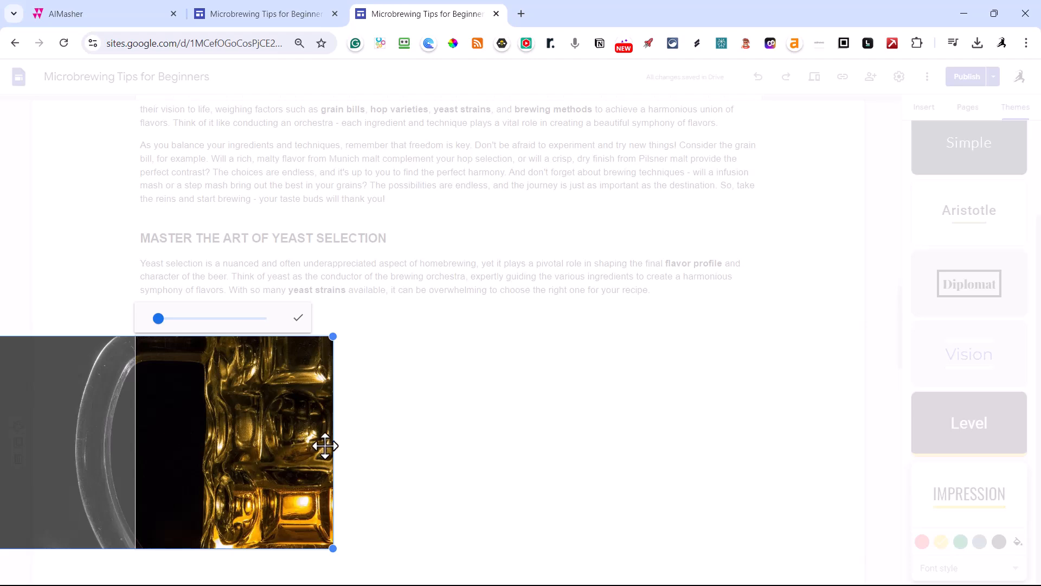
left_click(398, 438)
left_click_drag(333, 443, 441, 444)
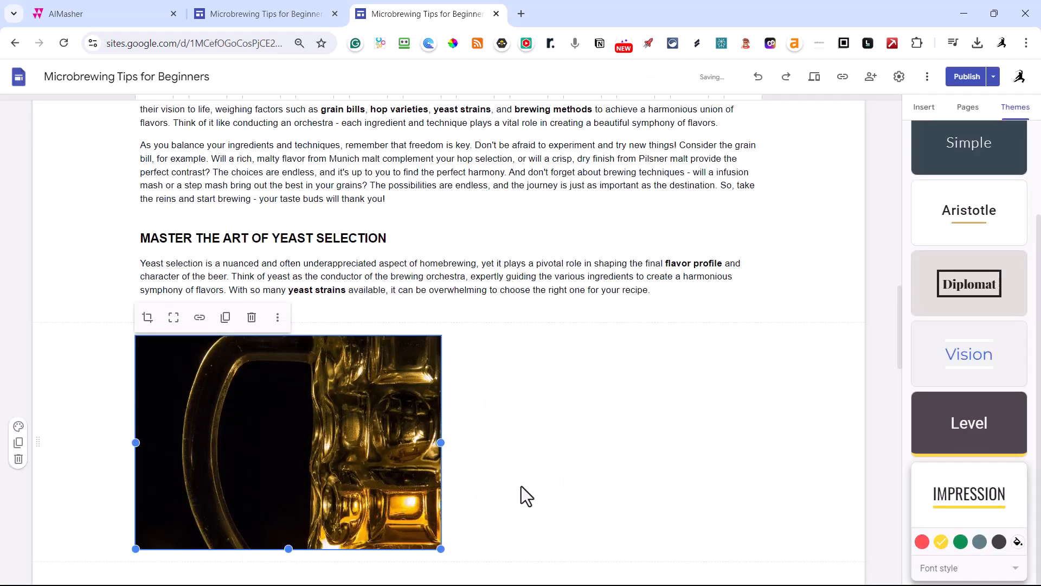
Step: Move the beer mug image beside the "Define Your Beer's Flavor Profile" text block, on its left
scroll(522, 486, "up", 5)
scroll(412, 522, "down", 5)
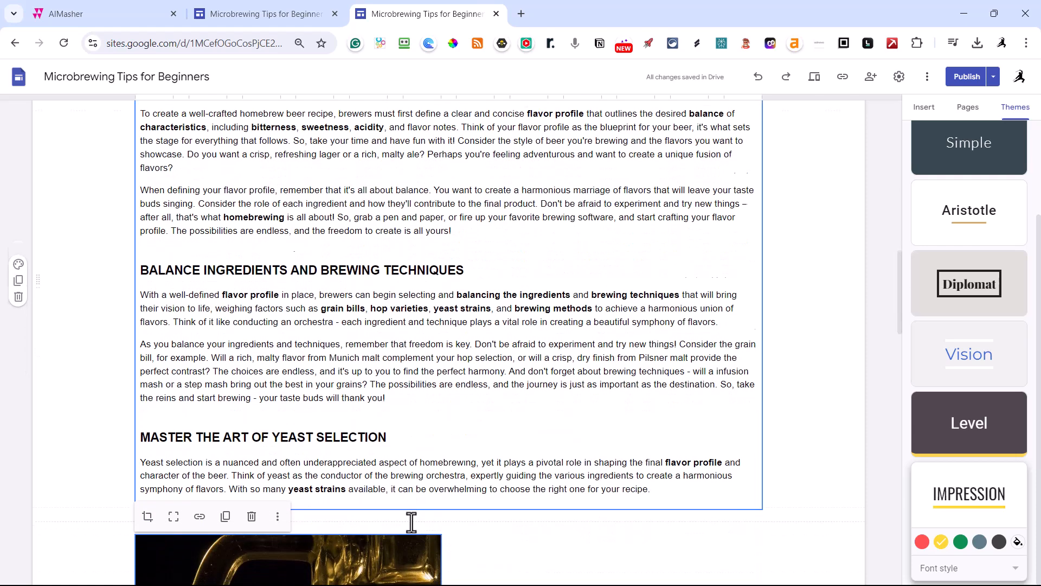
left_click_drag(181, 313, 124, 210)
scroll(289, 491, "up", 8)
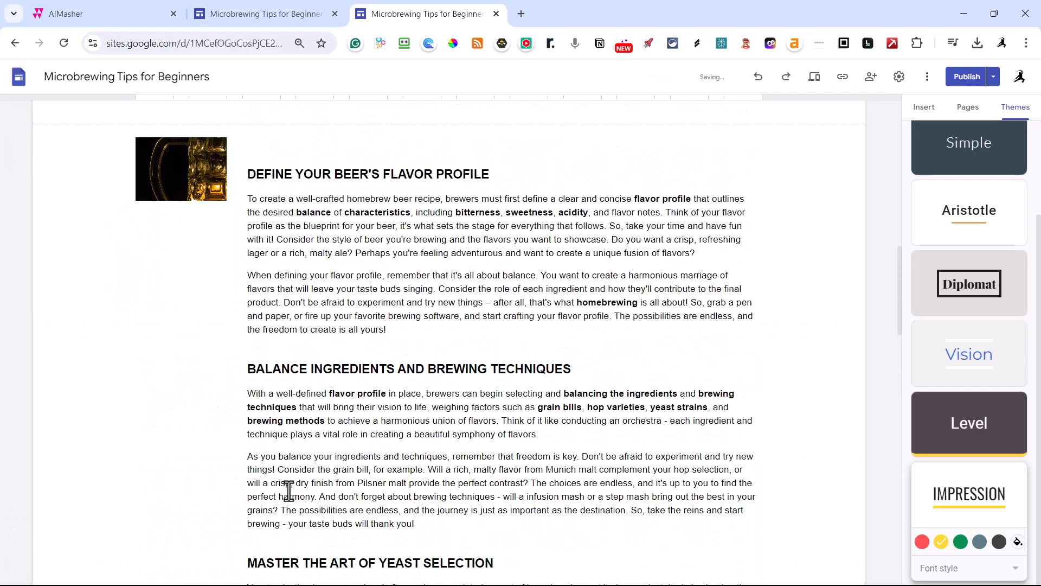
left_click(297, 227)
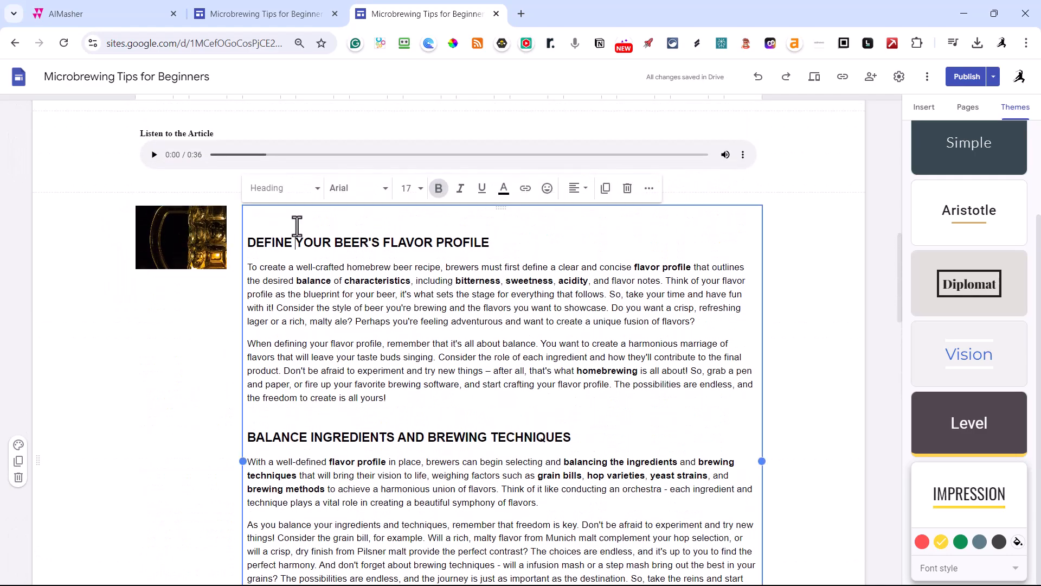
Step: Resize the beer mug image beside "Define Your Beer's Flavor Profile" to be taller and wider, leaving room for the text
left_click(190, 267)
left_click_drag(184, 270, 208, 529)
scroll(318, 413, "down", 3)
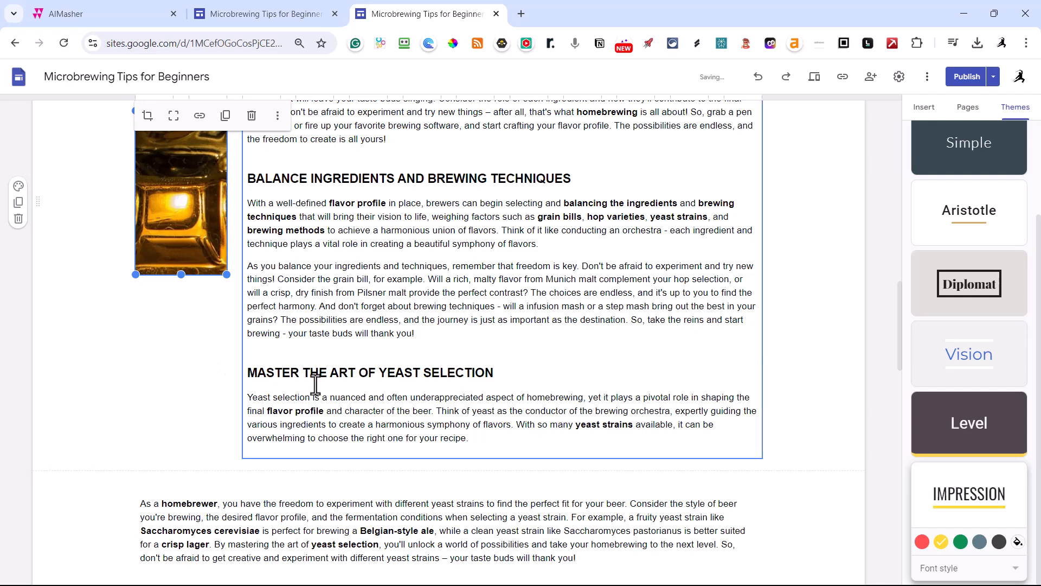
scroll(315, 384, "up", 3)
scroll(194, 370, "up", 4)
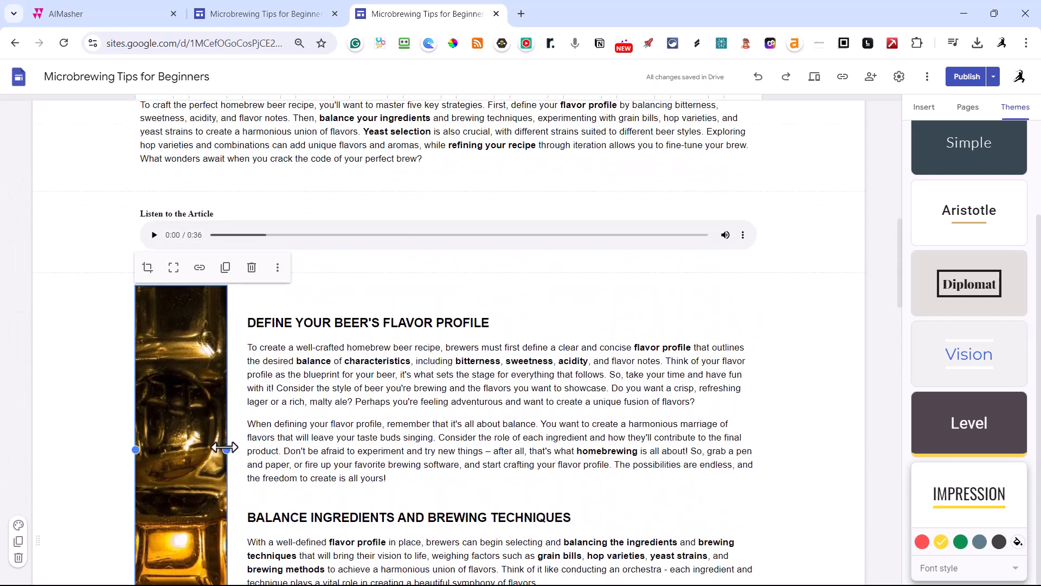
left_click_drag(226, 452, 494, 457)
scroll(494, 372, "down", 5)
left_click_drag(493, 343, 351, 268)
scroll(350, 346, "up", 6)
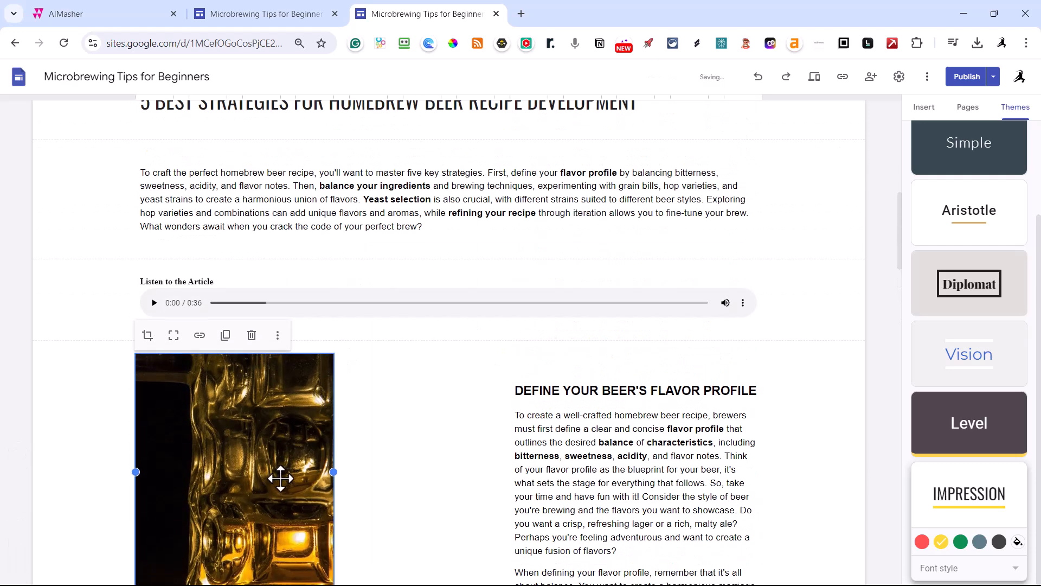
Step: Reposition the beer mug picture within its crop to bring the mug's handle into the frame
double_click(280, 478)
left_click_drag(275, 472, 332, 473)
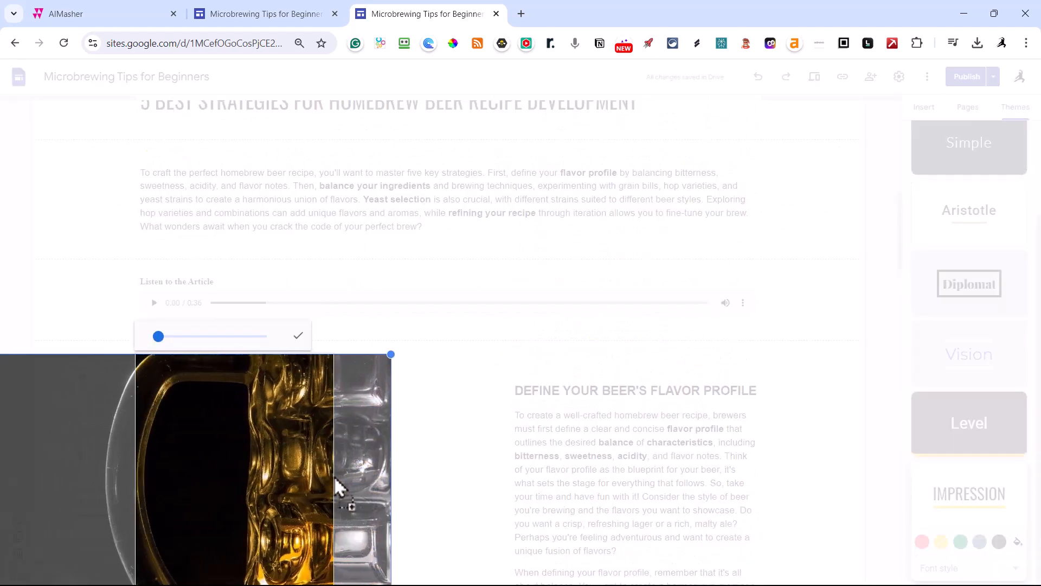
left_click(298, 336)
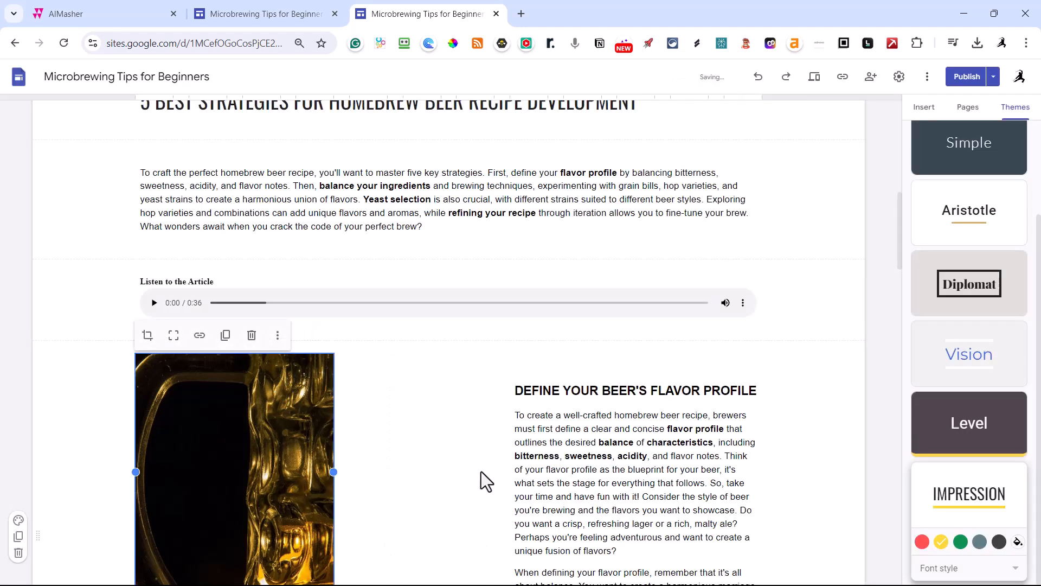
Step: Widen the "Define Your Beer's Flavor Profile" text block until it sits close beside the beer mug image
scroll(483, 472, "down", 4)
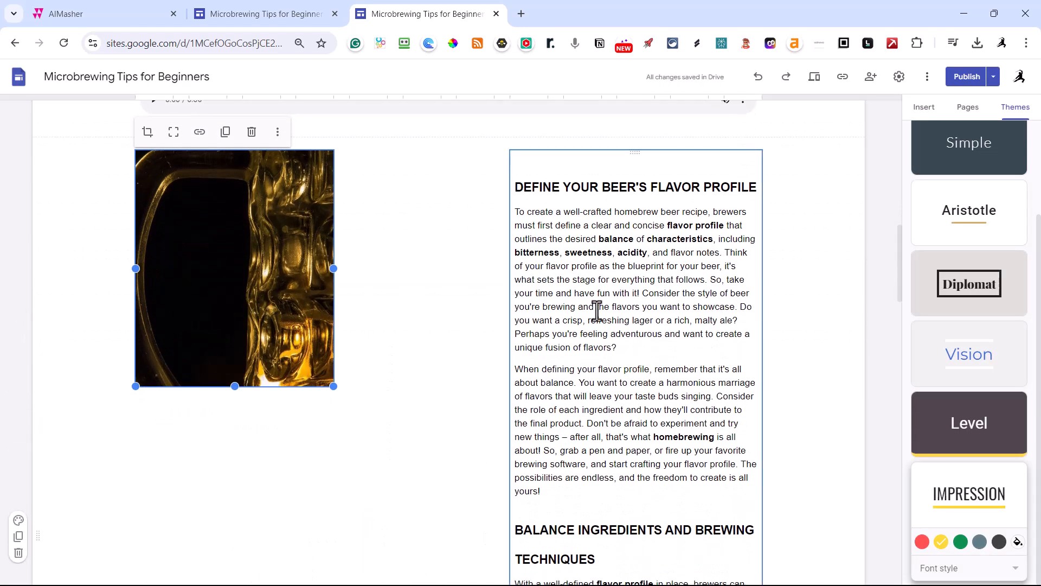
left_click(602, 311)
scroll(537, 412, "down", 1)
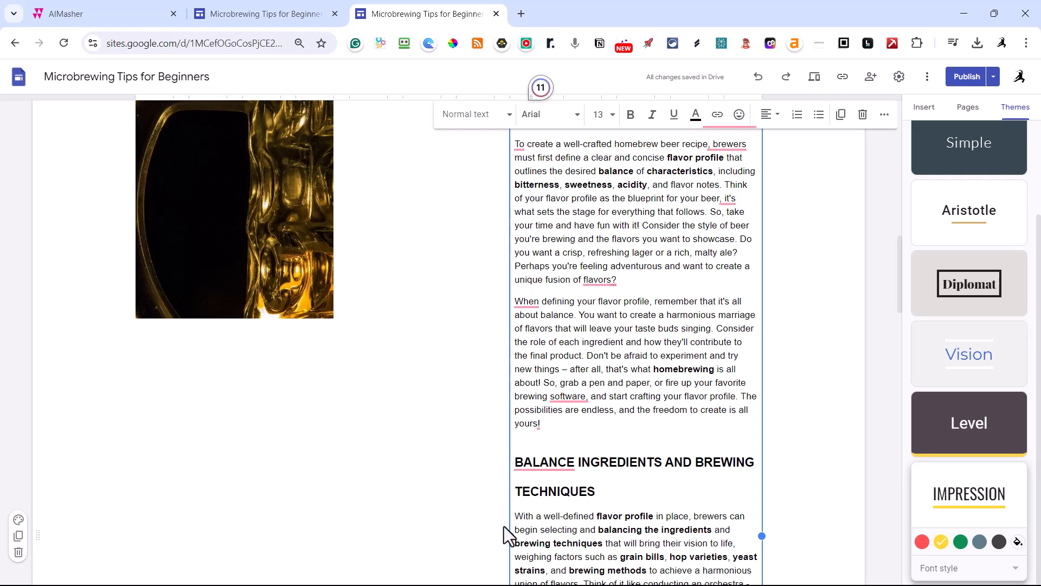
left_click_drag(507, 535, 349, 530)
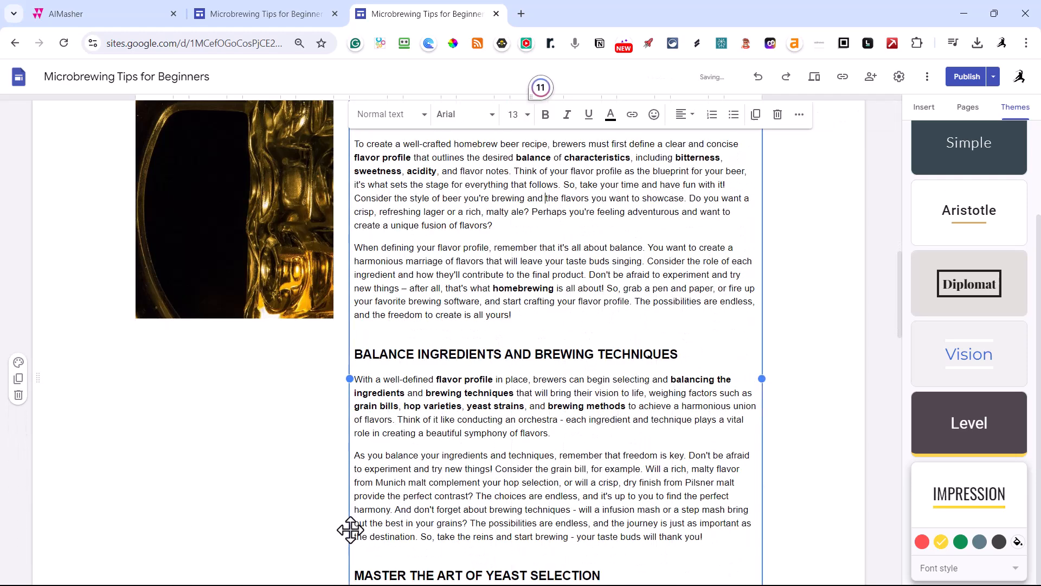
Step: Copy the "Balance Ingredients" and "Yeast Selection" sections from the block beside the image, then delete them there along with the leftover blank line
scroll(461, 494, "down", 1)
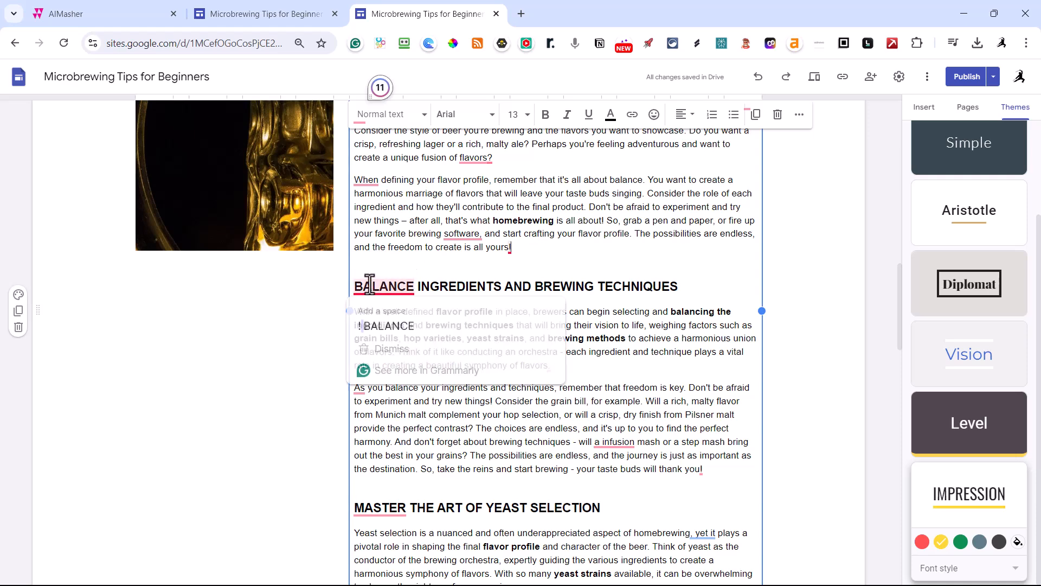
left_click_drag(352, 288, 540, 449)
key("ctrl+c")
key("BackSpace")
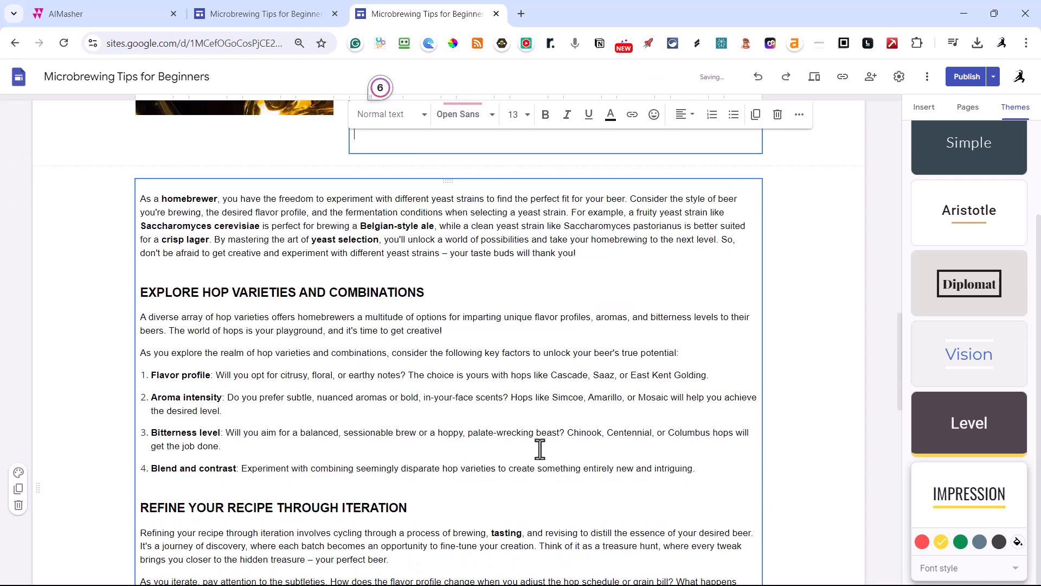
scroll(349, 379, "up", 4)
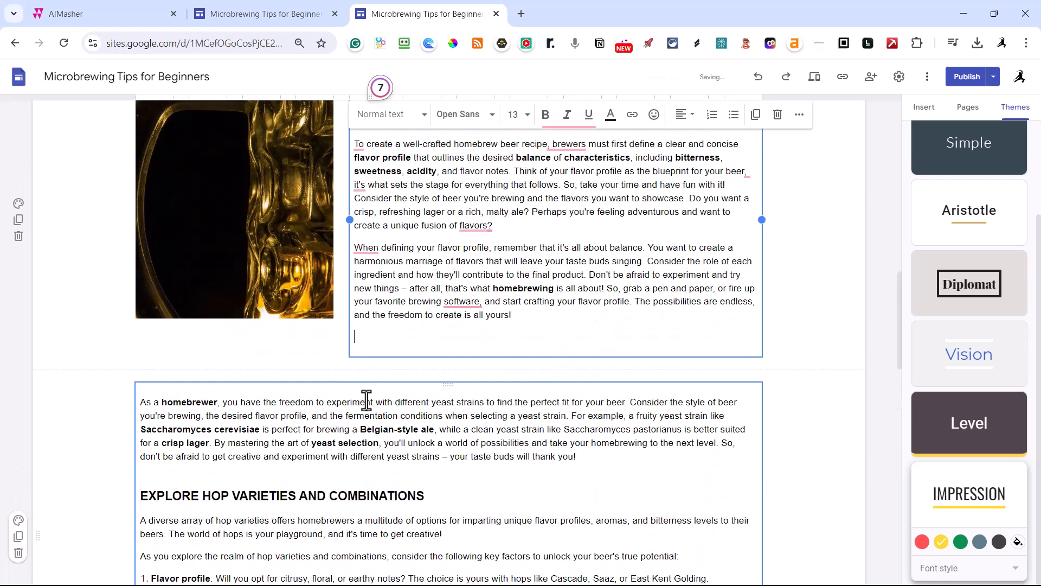
key("BackSpace")
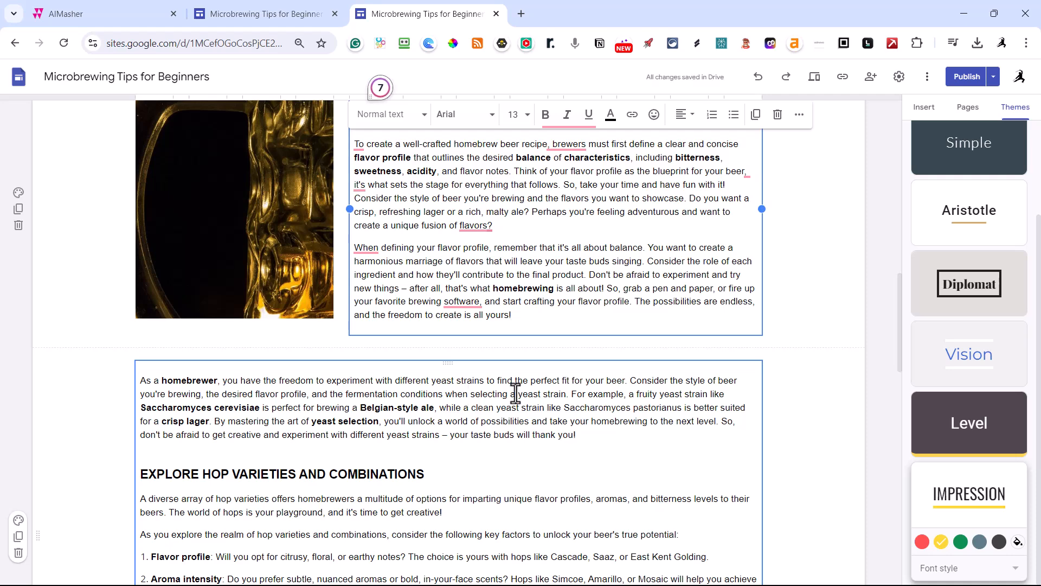
Step: Insert a full-width text box below the image section and paste the balance and yeast selection sections into it
left_click(934, 115)
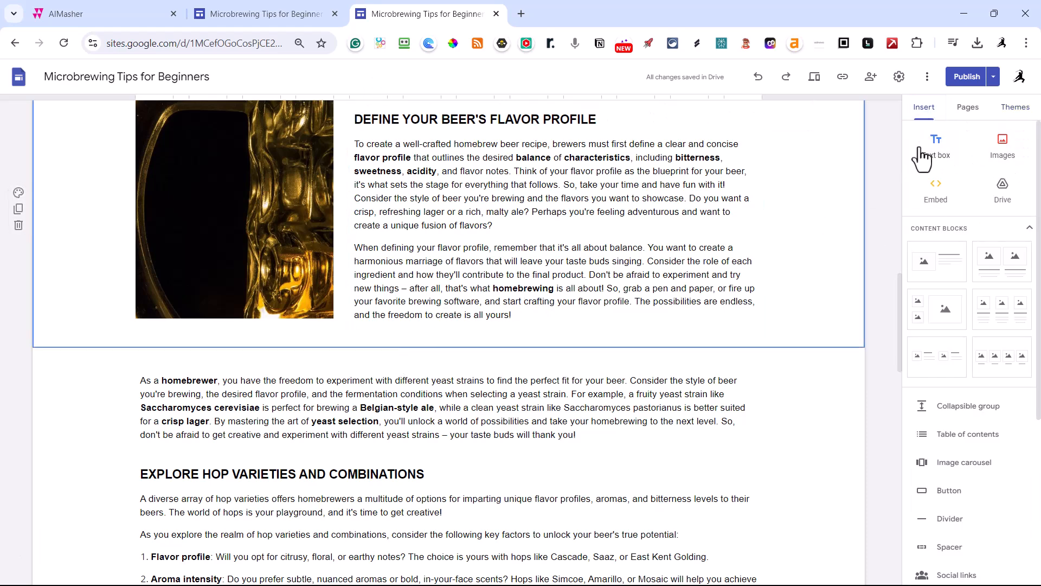
left_click(937, 149)
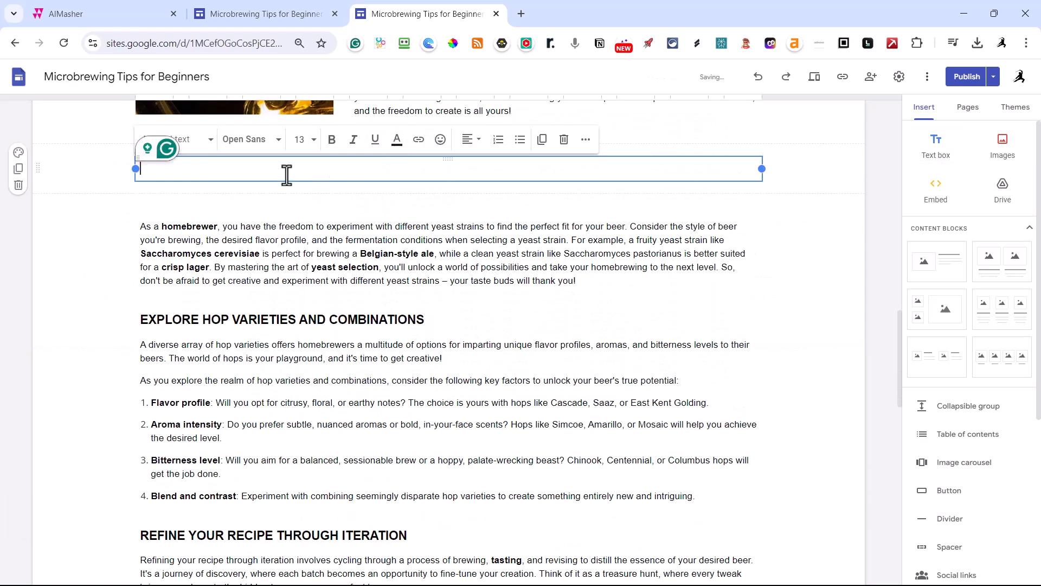
key("ctrl+v")
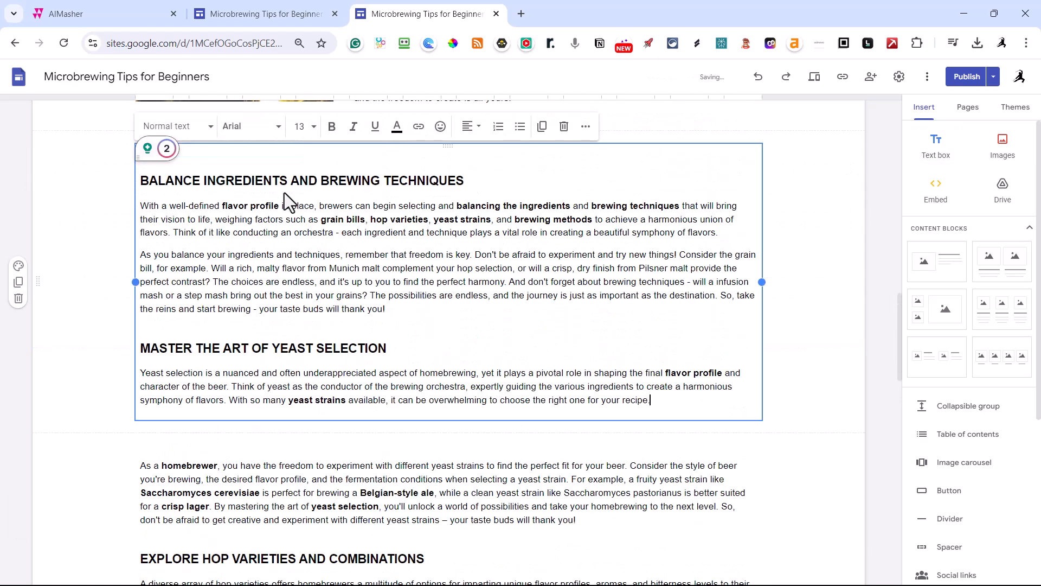
Step: Try to apply the Grammarly correction "an infusion" in the brewing techniques text
left_click(276, 165)
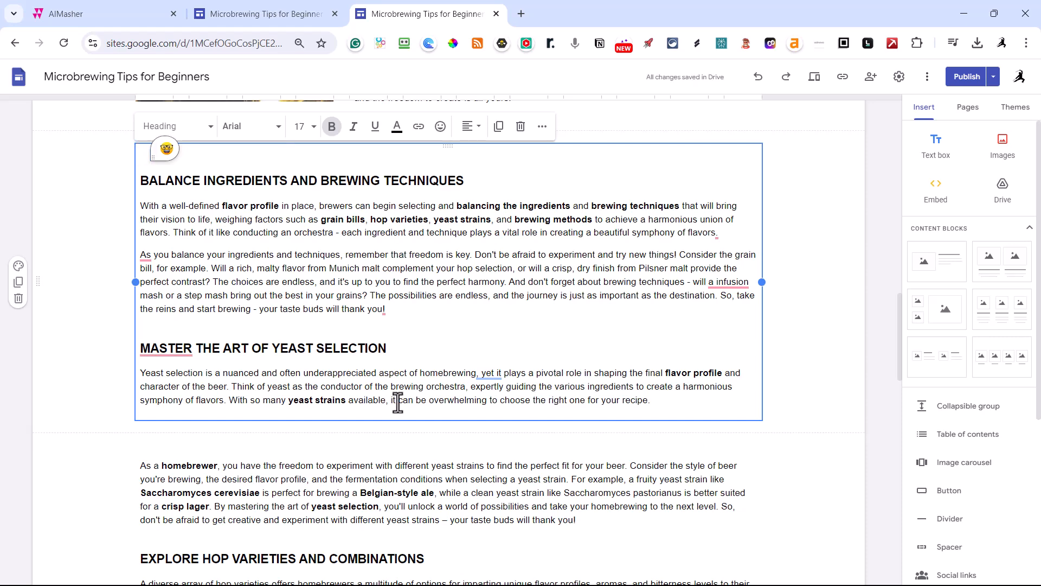
left_click(624, 373)
mouse_move(725, 278)
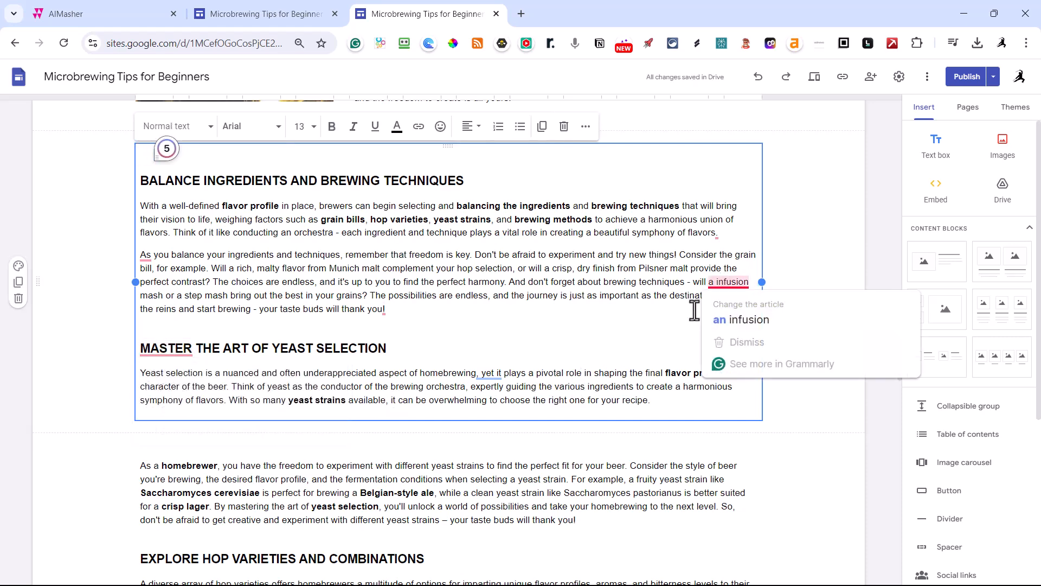
left_click(730, 317)
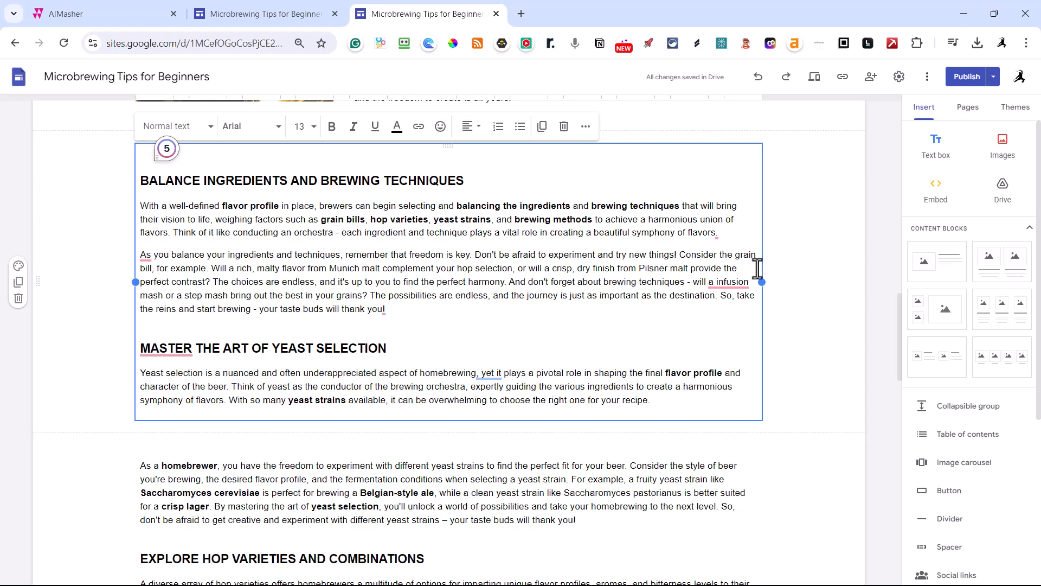
left_click(818, 239)
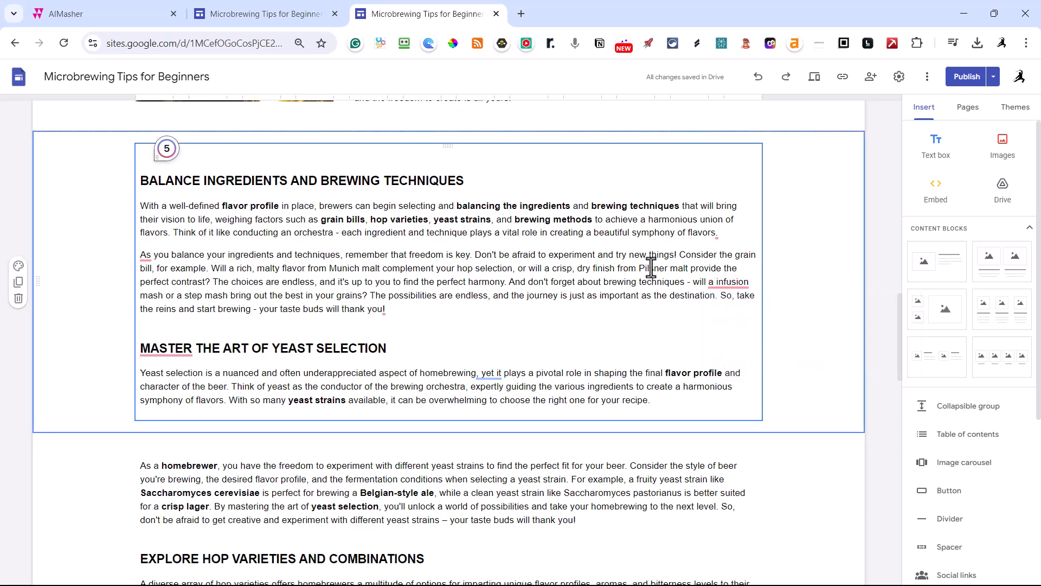
scroll(651, 267, "down", 4)
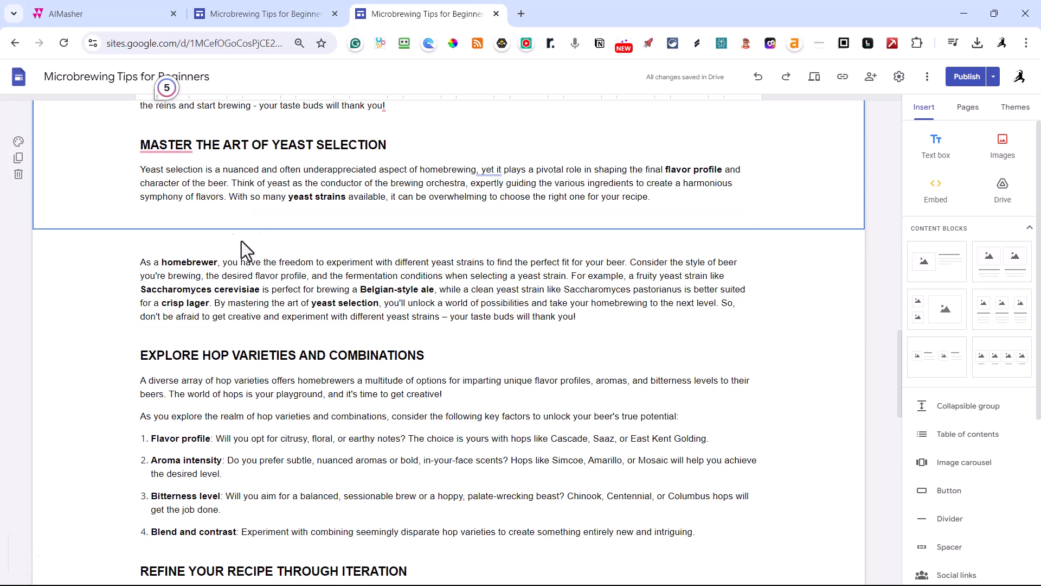
scroll(349, 309, "down", 1)
scroll(349, 323, "up", 2)
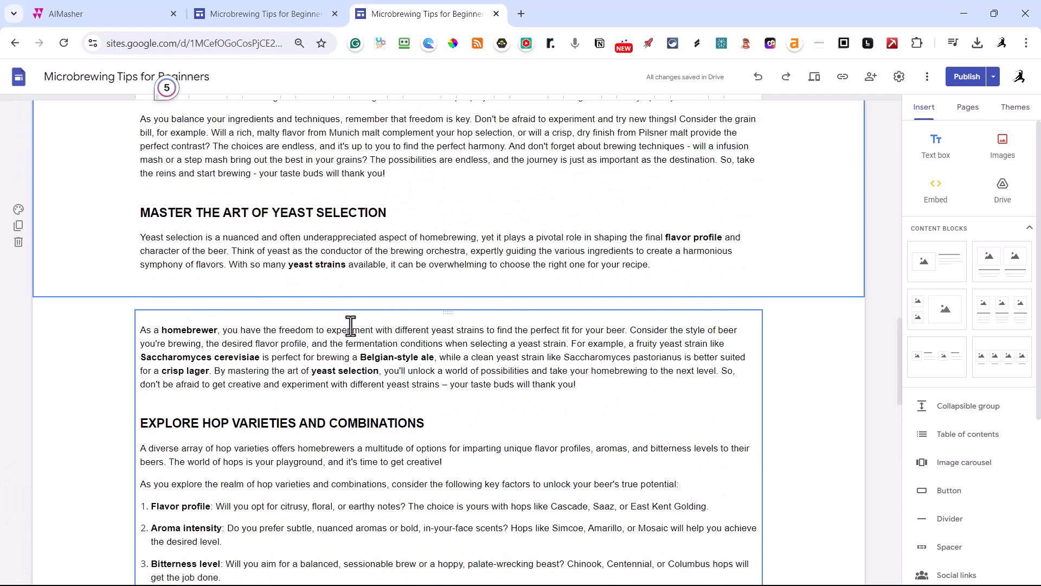
left_click_drag(565, 396, 117, 331)
left_click(101, 359)
left_click(692, 269)
key("ctrl+v")
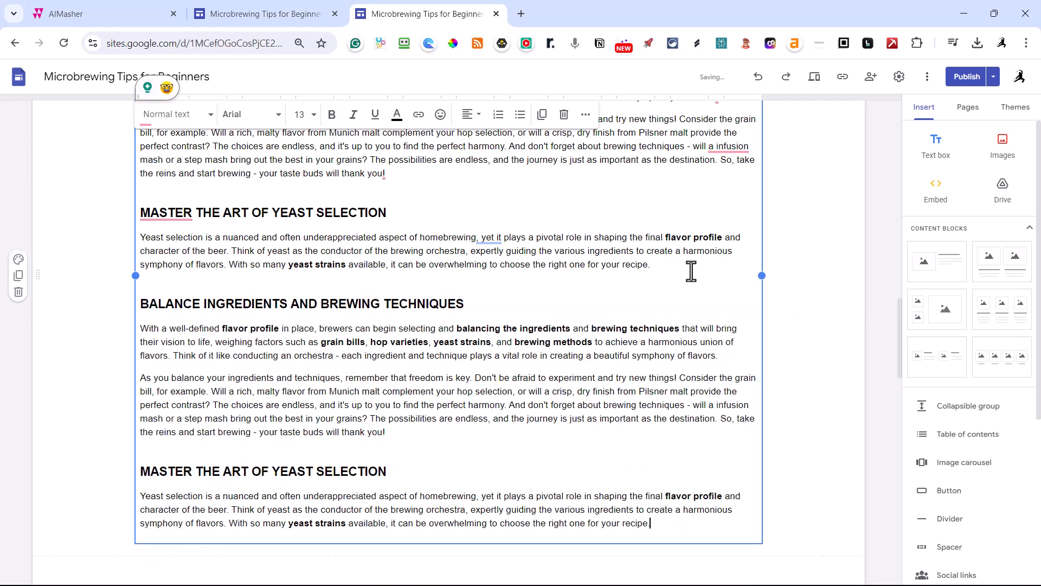
key("ctrl+z")
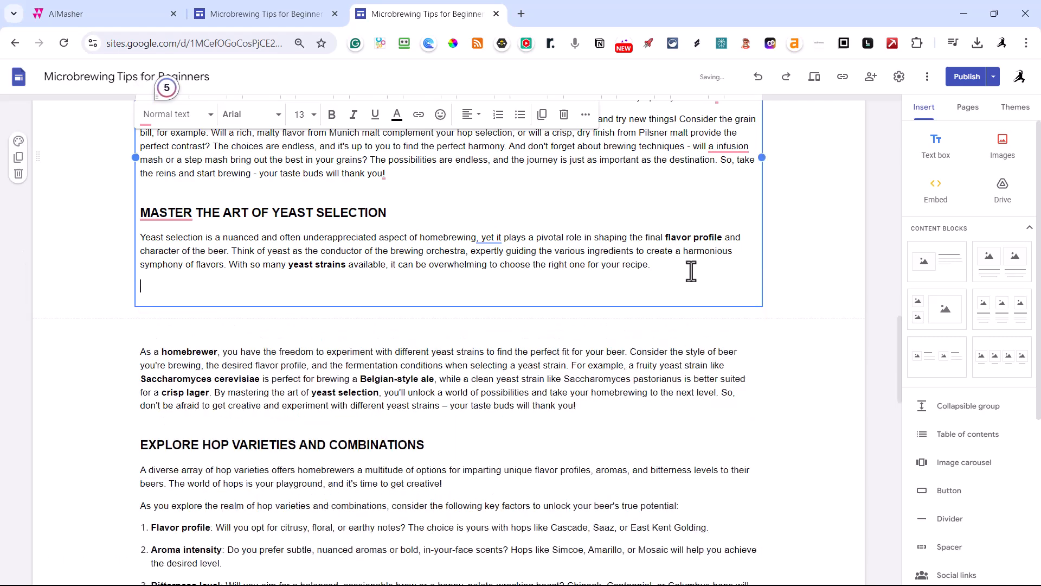
Step: Copy the "As a homebrewer" paragraph above "Explore Hop Varieties and Combinations" and delete it there with its empty line
left_click_drag(577, 405, 128, 343)
key("ctrl+c")
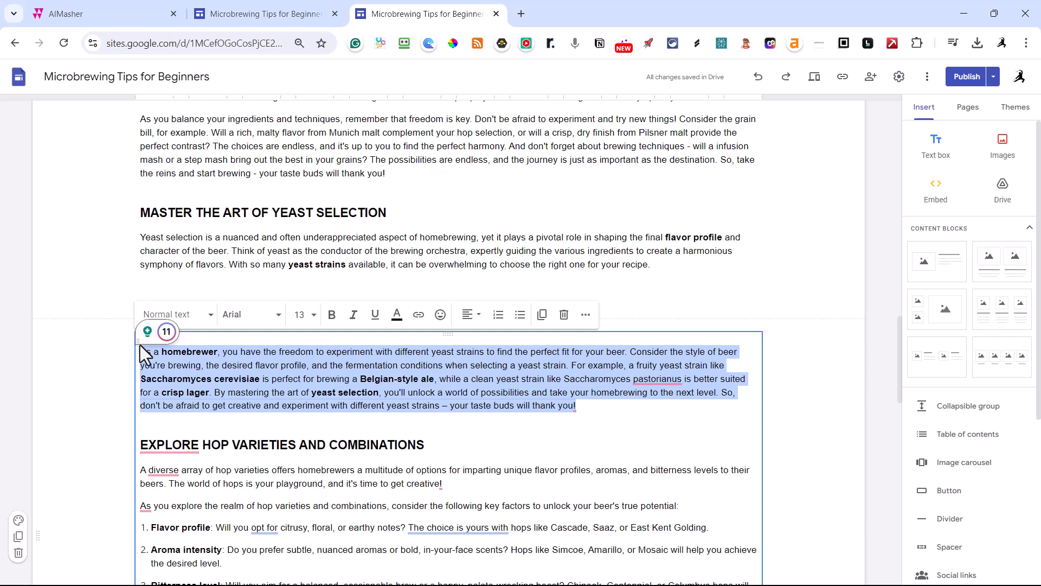
key("Delete")
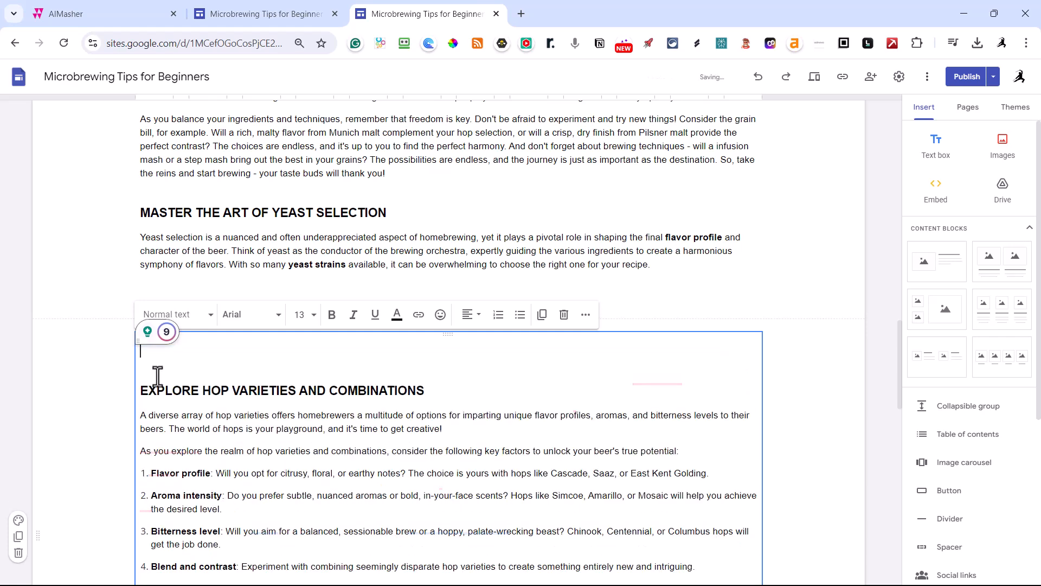
key("Delete")
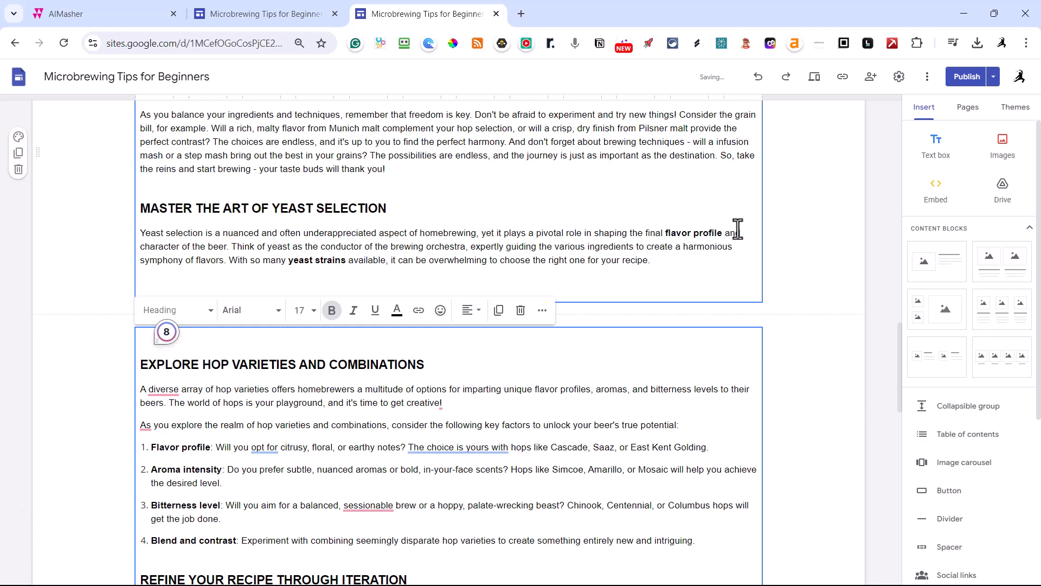
Step: Paste the "As a homebrewer" paragraph at the end of the yeast selection section and remove the blank lines below it
left_click(676, 263)
key("Return")
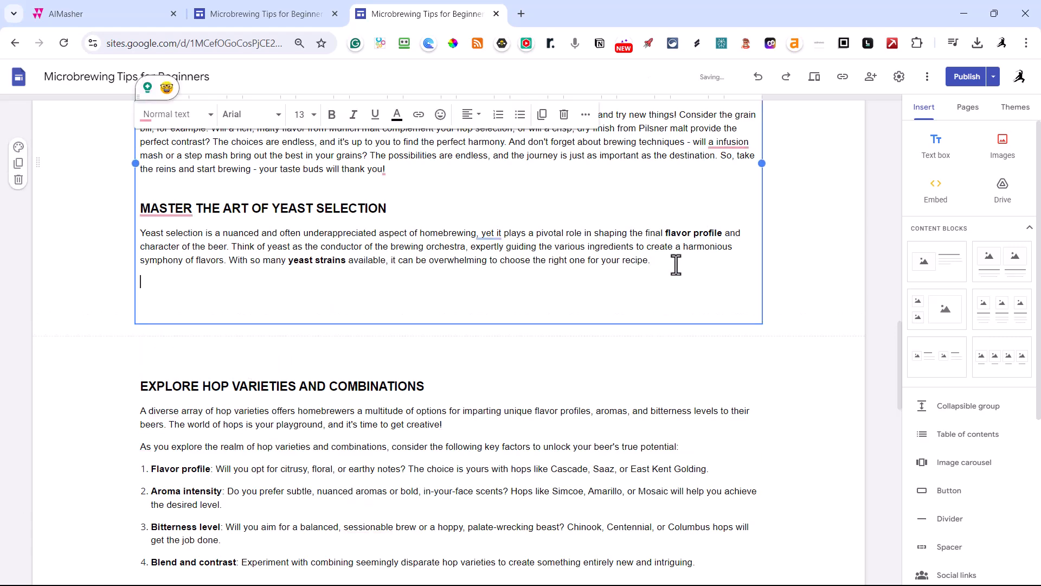
key("ctrl+v")
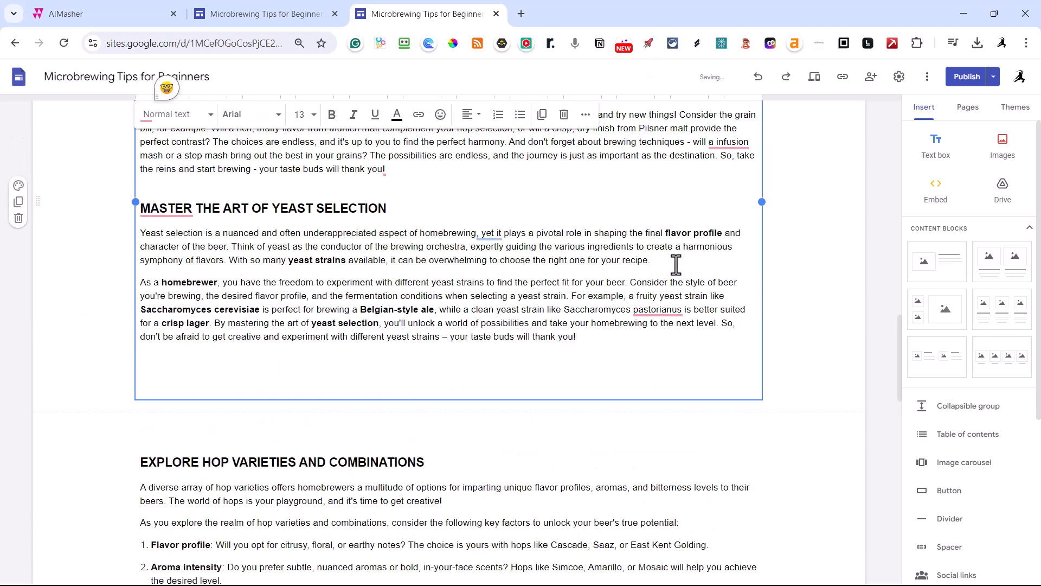
key("BackSpace")
key("BackSpace")
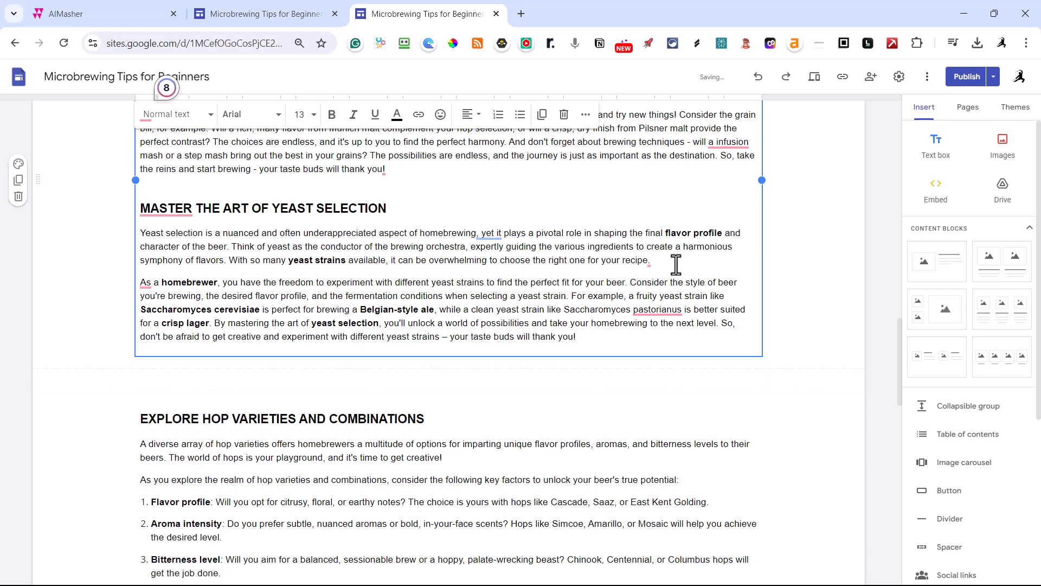
Step: Enlarge the beer mug image below the first FAQ answer to full content width and greater height, and try dragging it
scroll(684, 304, "down", 10)
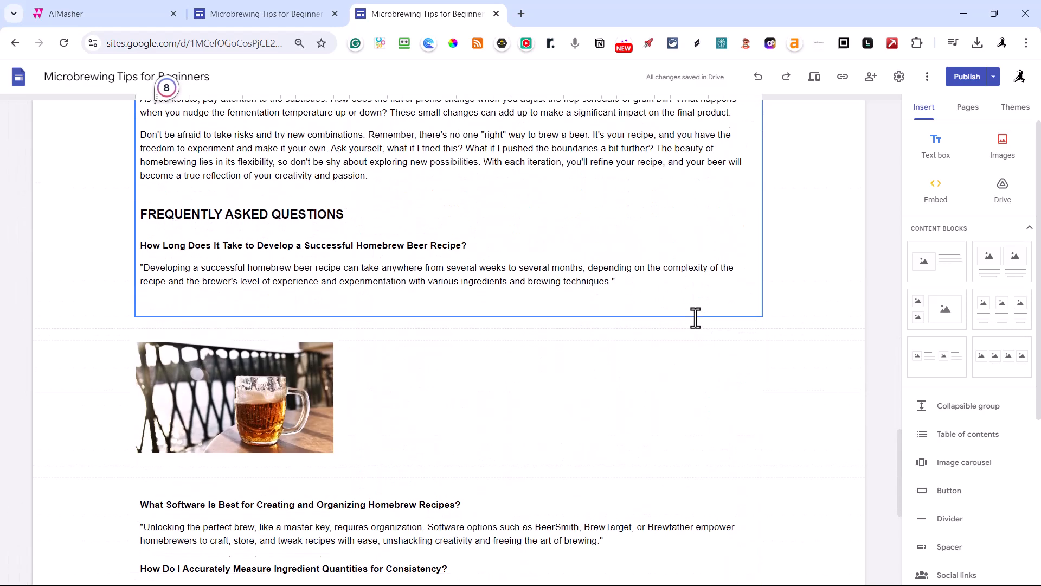
left_click(314, 394)
left_click_drag(333, 396, 762, 387)
left_click_drag(448, 452, 448, 583)
left_click_drag(437, 400, 226, 406)
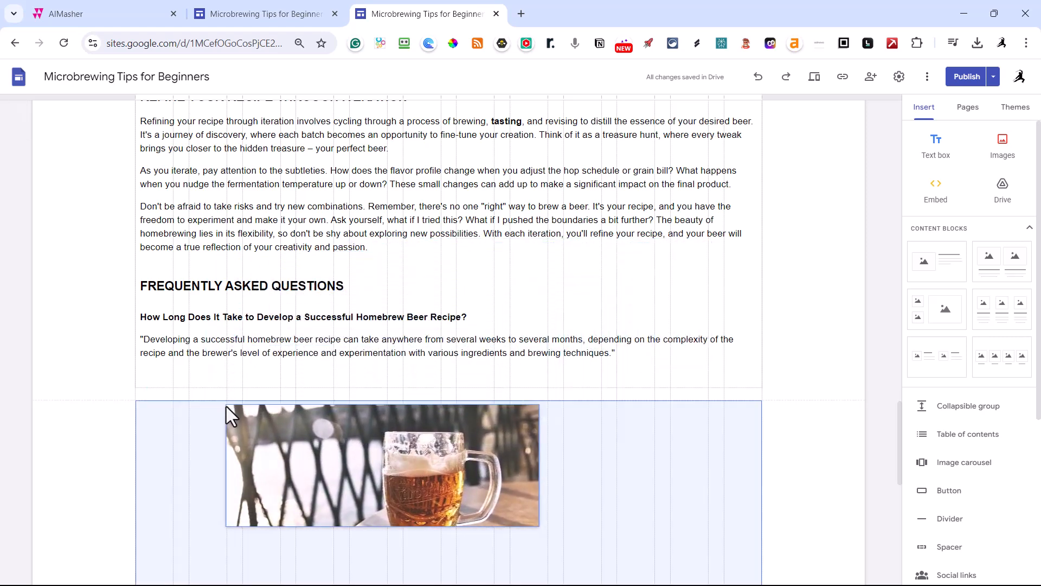
left_click(344, 379)
Step: Copy the "Frequently Asked Questions" heading with its first question and answer above the beer mug image, and delete them there with the blank lines
scroll(344, 379, "up", 2)
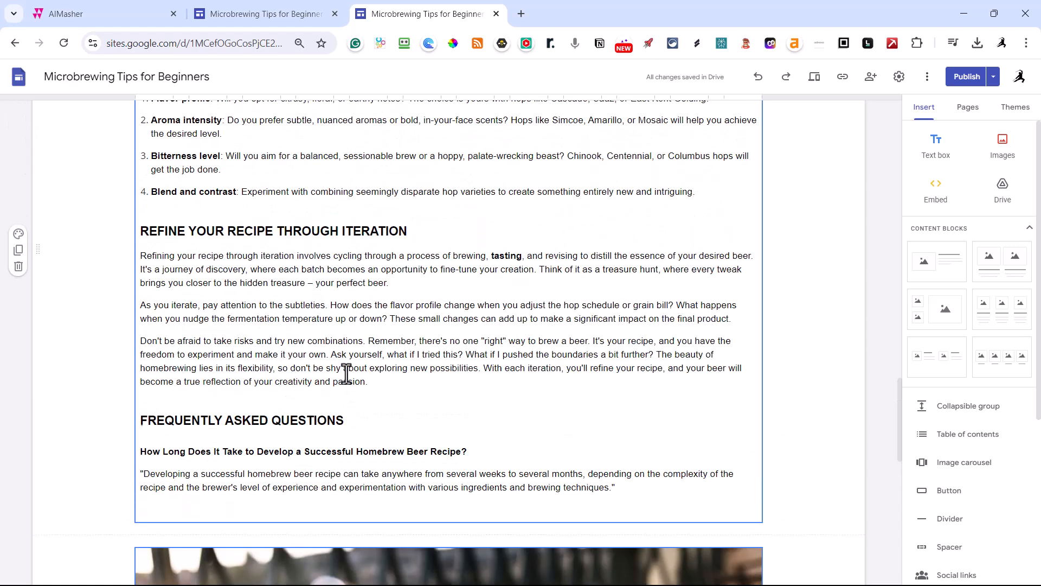
left_click_drag(629, 481, 99, 424)
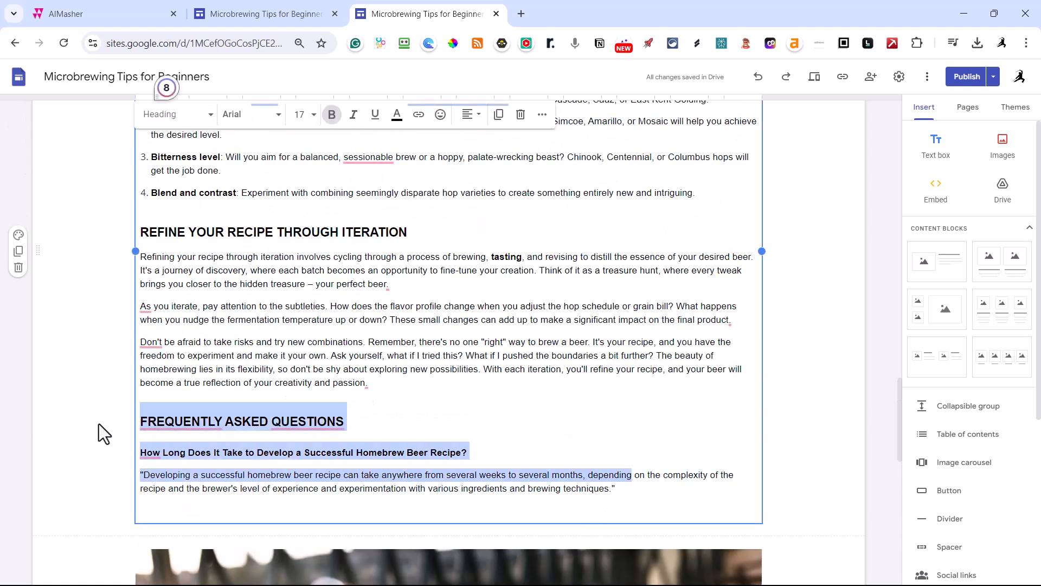
left_click(91, 424)
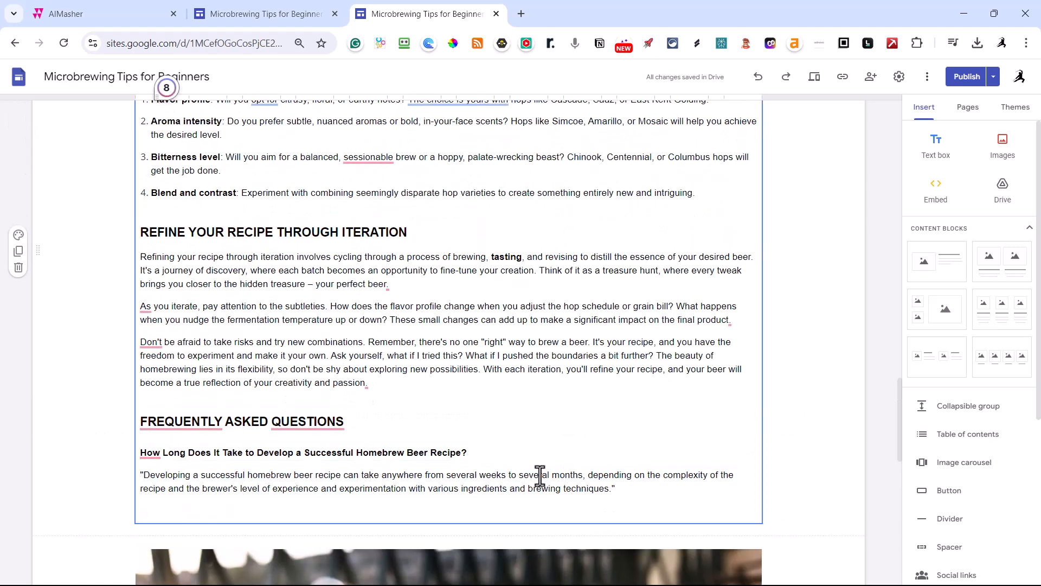
left_click_drag(630, 491, 140, 422)
key("ctrl+c")
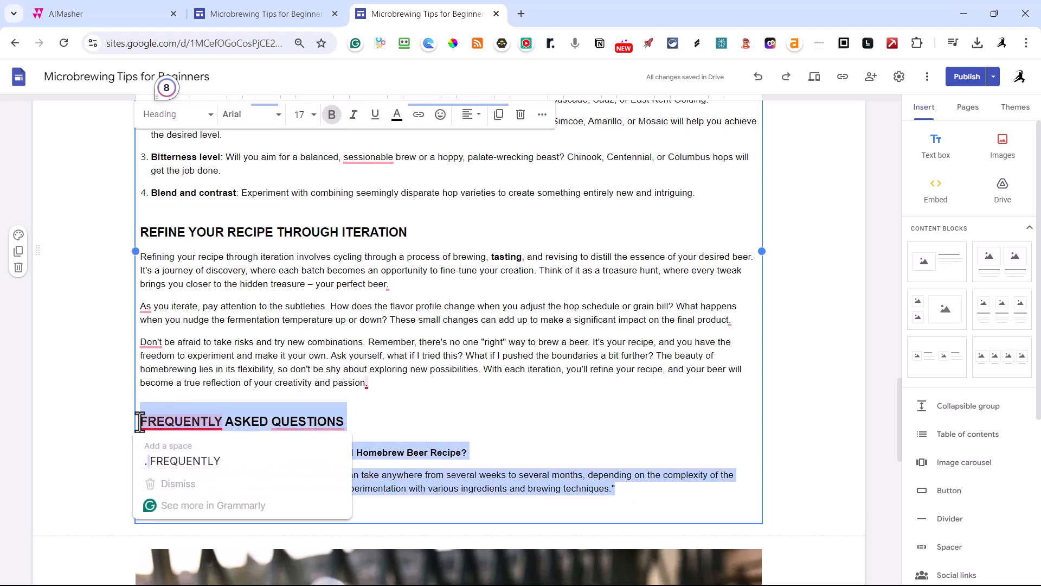
key("BackSpace")
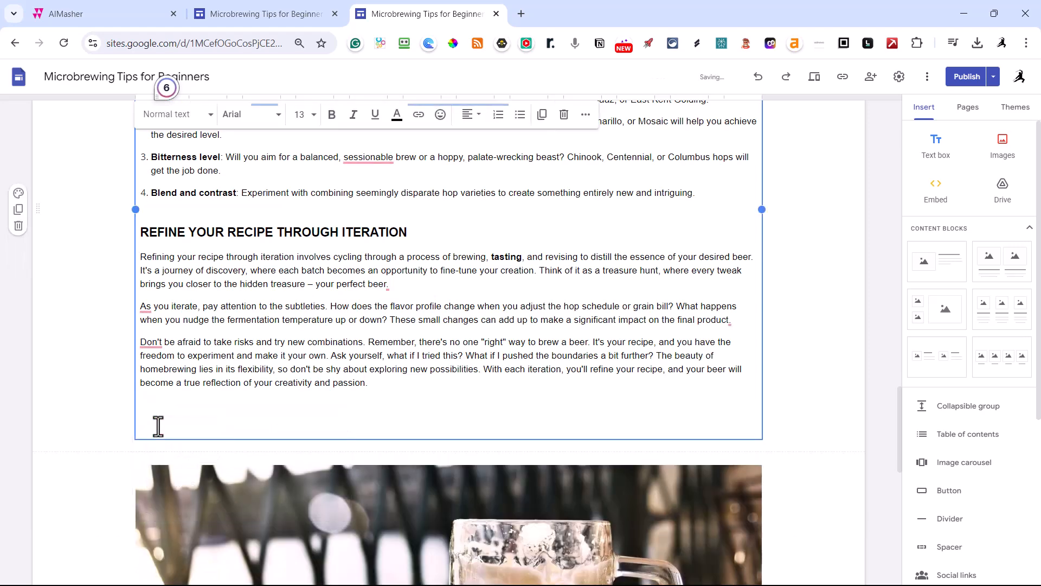
key("BackSpace")
key("BackSpace")
Step: Paste the copied FAQ heading, question and answer on a new line before "What Software Is Best for Creating and Organizing Homebrew Recipes?"
scroll(157, 427, "down", 7)
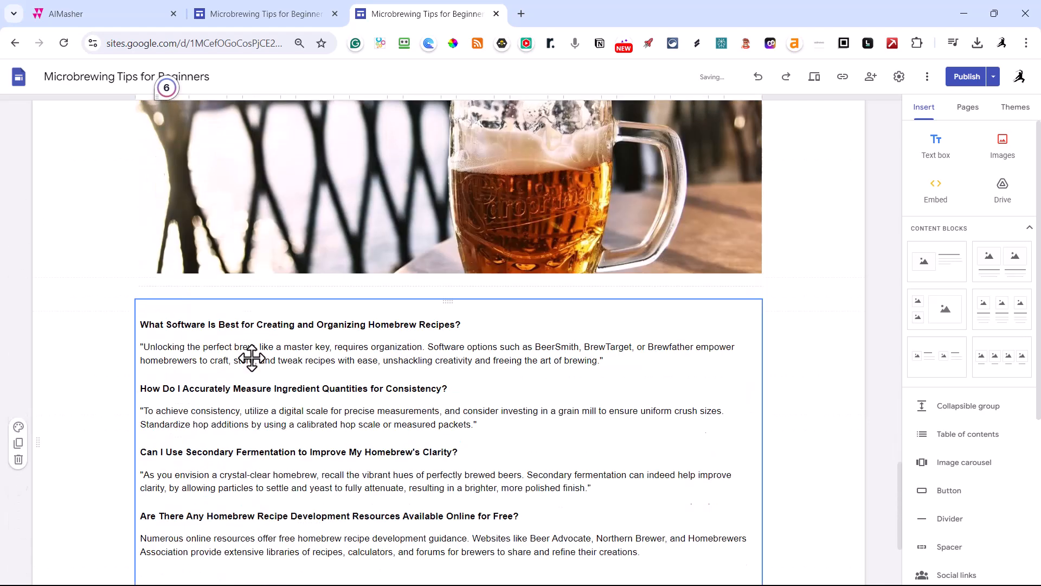
left_click(149, 316)
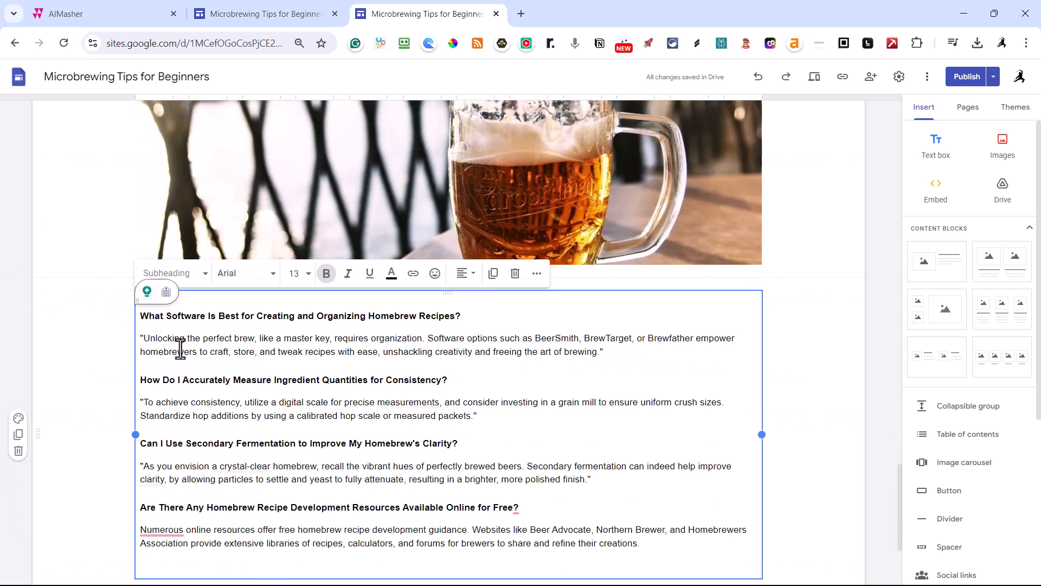
key("ctrl+v")
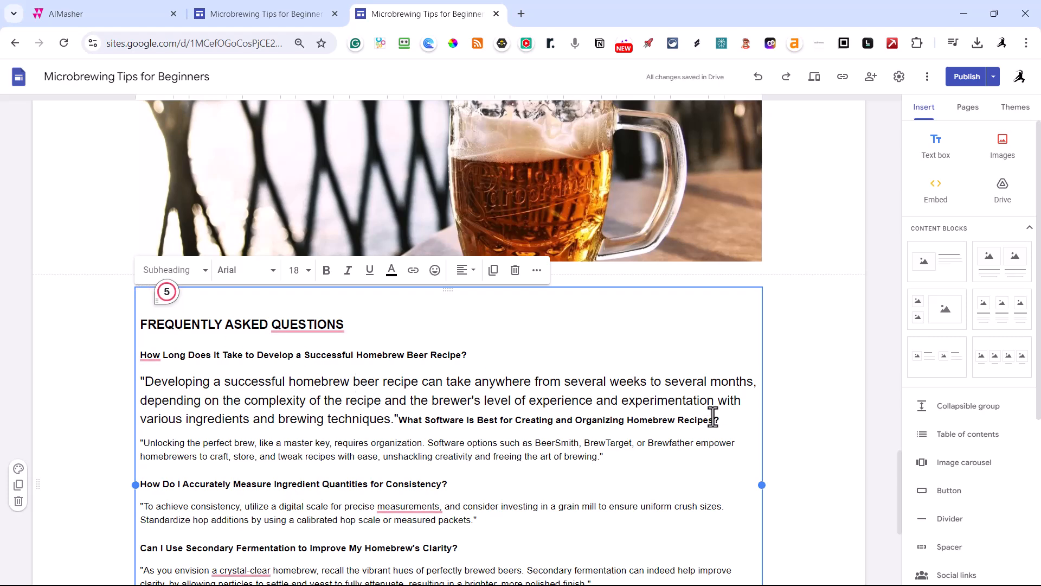
key("ctrl+z")
key("Return")
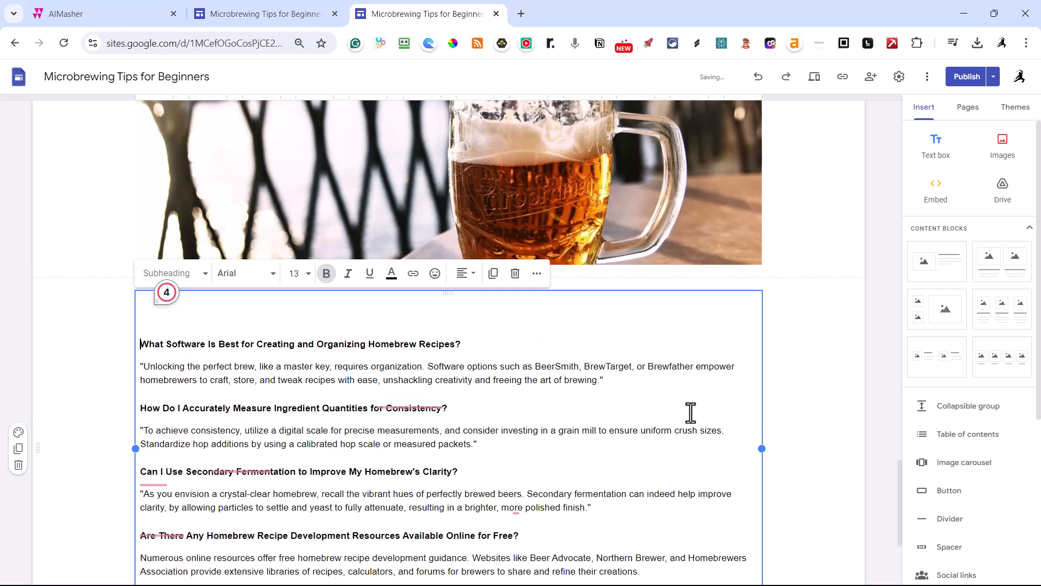
key("ctrl+v")
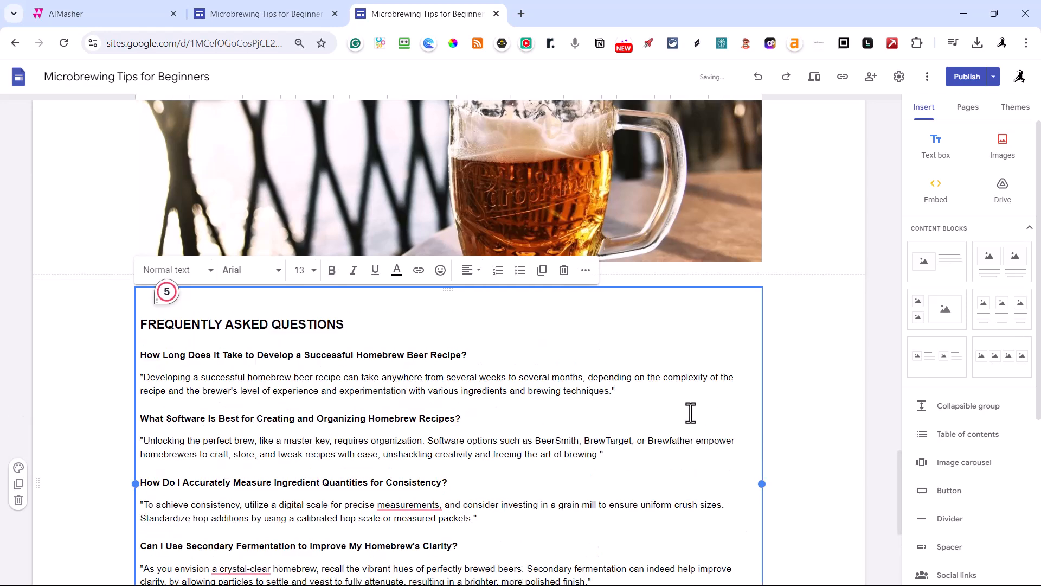
Step: Look over the edited article from the FAQ section up to its header, and open the site's "Microbrewing Tips for Beginners" page
scroll(697, 406, "down", 5)
scroll(698, 374, "up", 12)
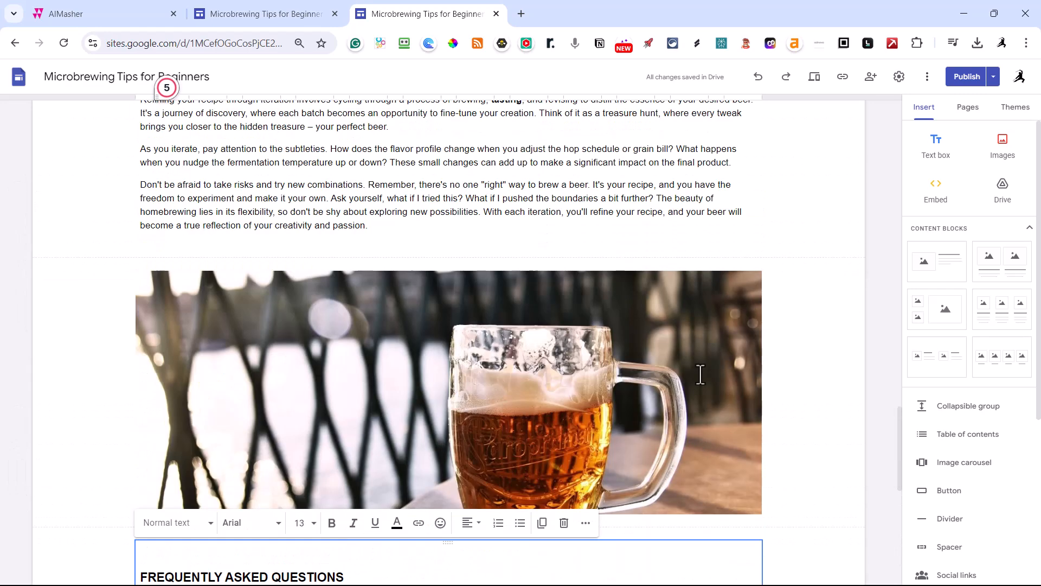
scroll(700, 375, "up", 15)
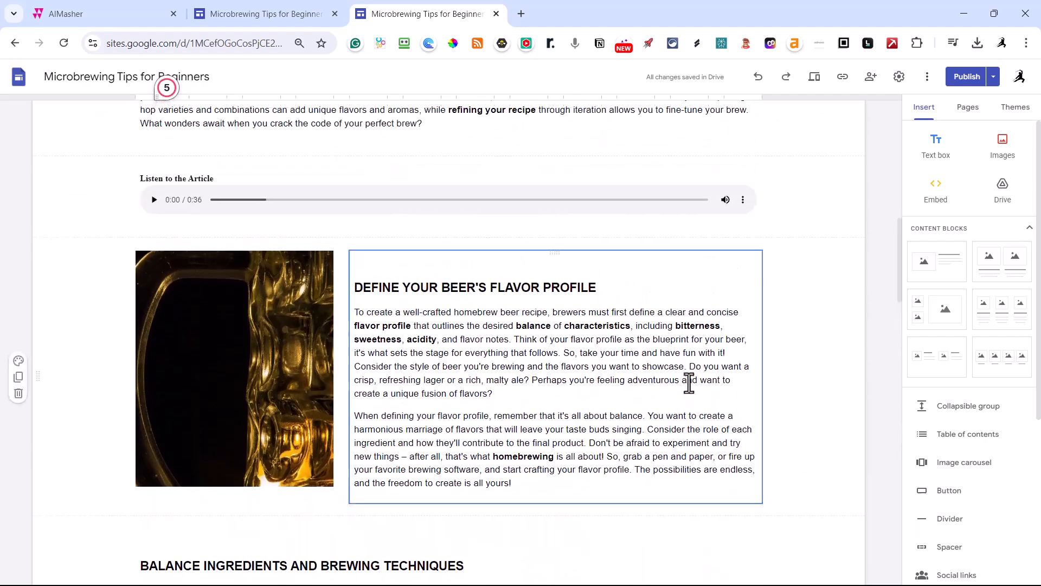
scroll(656, 391, "up", 12)
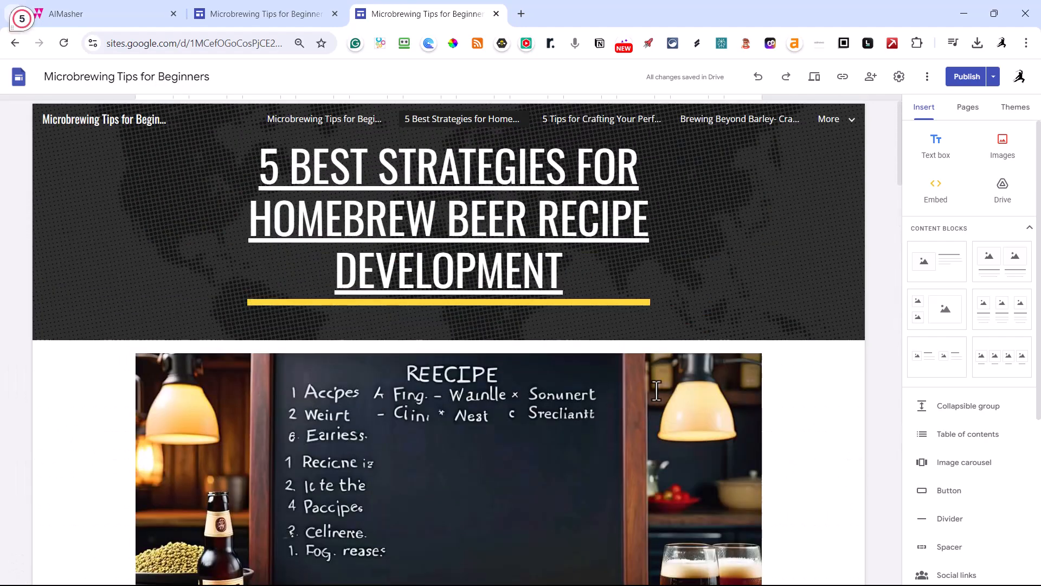
scroll(651, 434, "down", 4)
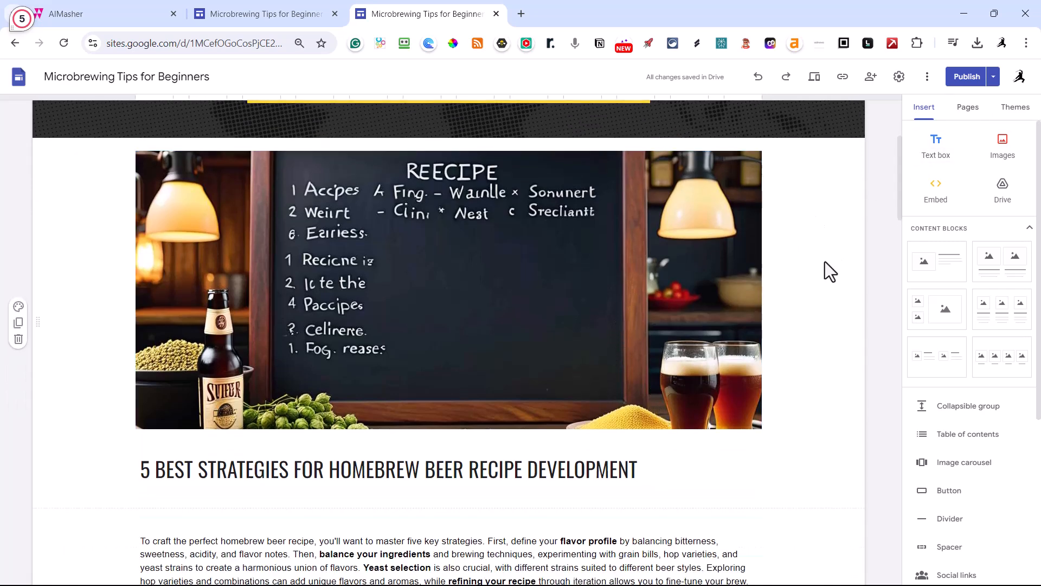
scroll(825, 263, "up", 3)
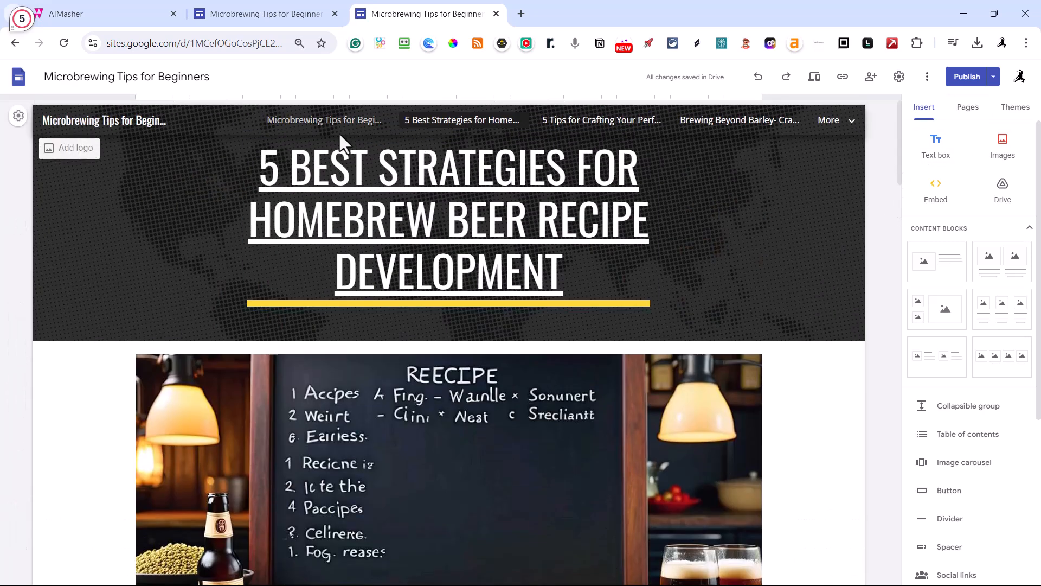
left_click(338, 131)
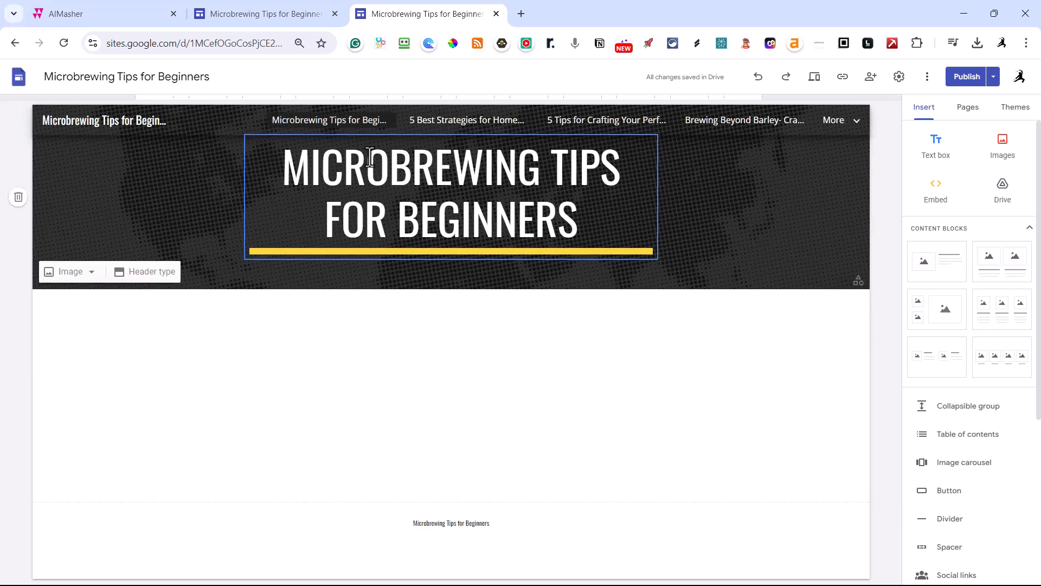